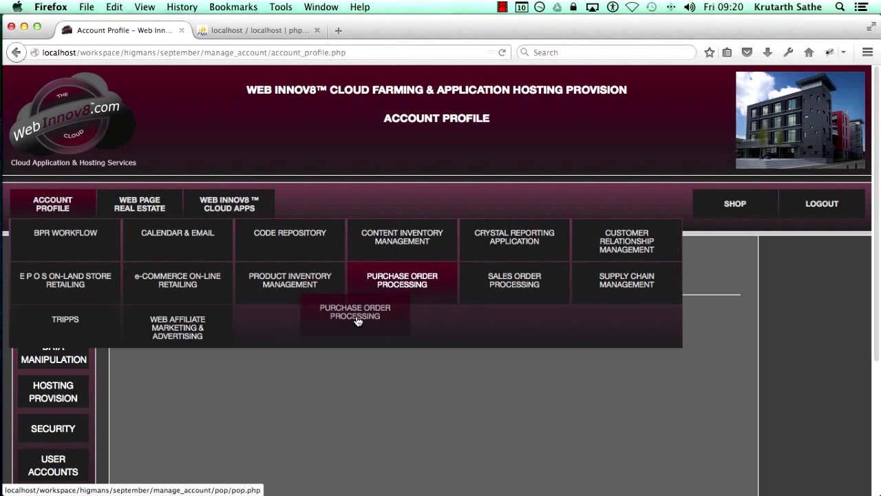
Open the Definitions page of the Product Inventory Management application
{"action": "left_click", "coordinate": [305, 301]}
{"action": "left_click_drag", "start_coordinate": [878, 222], "coordinate": [879, 275]}
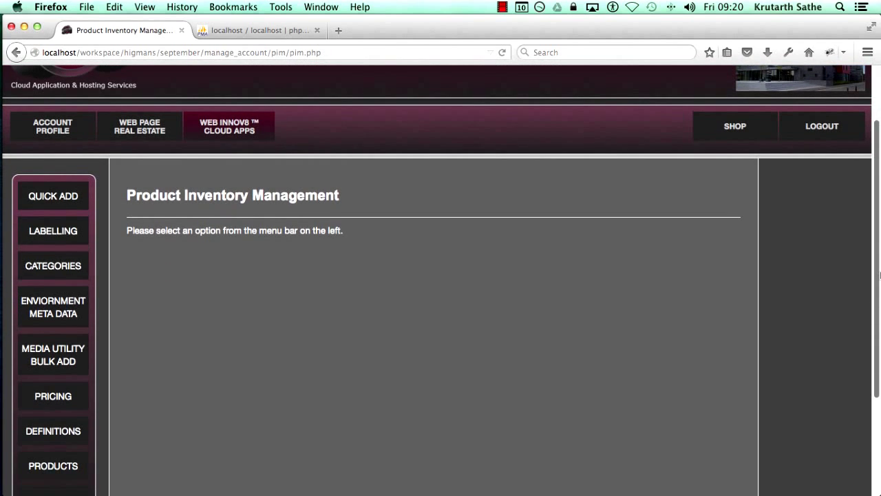
{"action": "scroll", "coordinate": [879, 275], "scroll_direction": "down", "scroll_amount": 5}
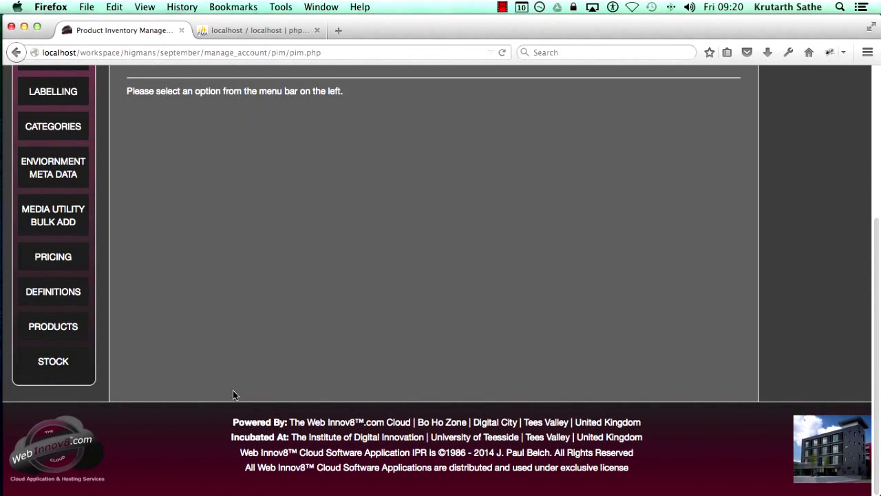
{"action": "left_click", "coordinate": [55, 293]}
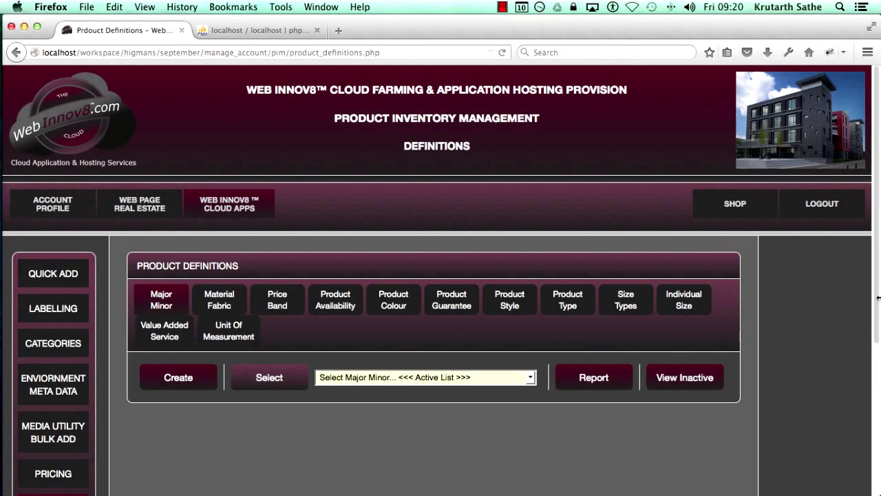
Open the form for creating a new Major / Minor definition
{"action": "scroll", "coordinate": [878, 297], "scroll_direction": "down", "scroll_amount": 3}
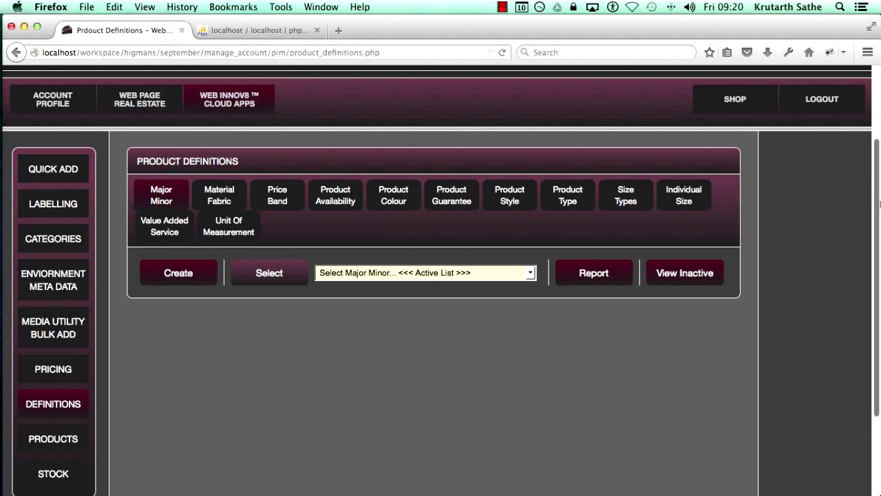
{"action": "scroll", "coordinate": [878, 231], "scroll_direction": "down", "scroll_amount": 2}
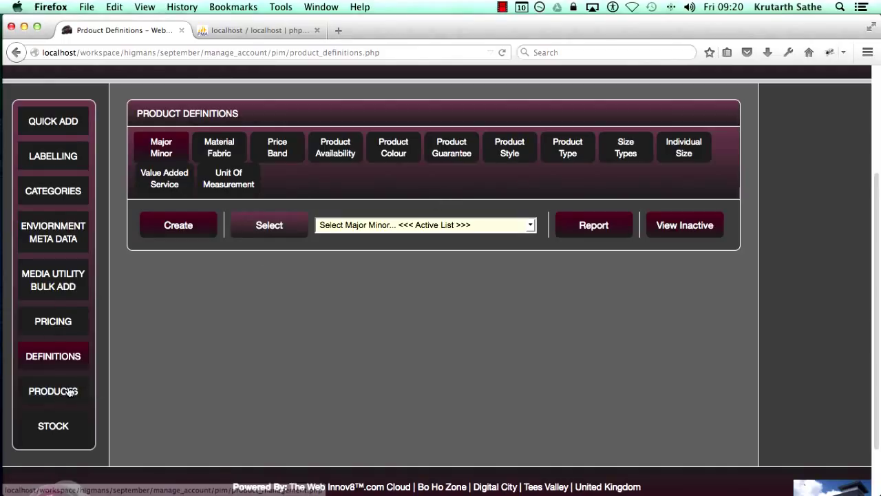
{"action": "scroll", "coordinate": [879, 253], "scroll_direction": "up", "scroll_amount": 2}
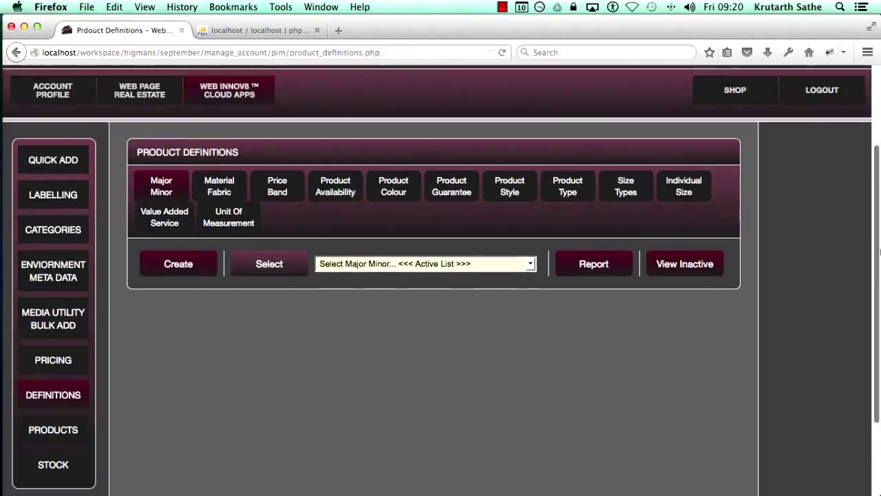
{"action": "left_click", "coordinate": [198, 265]}
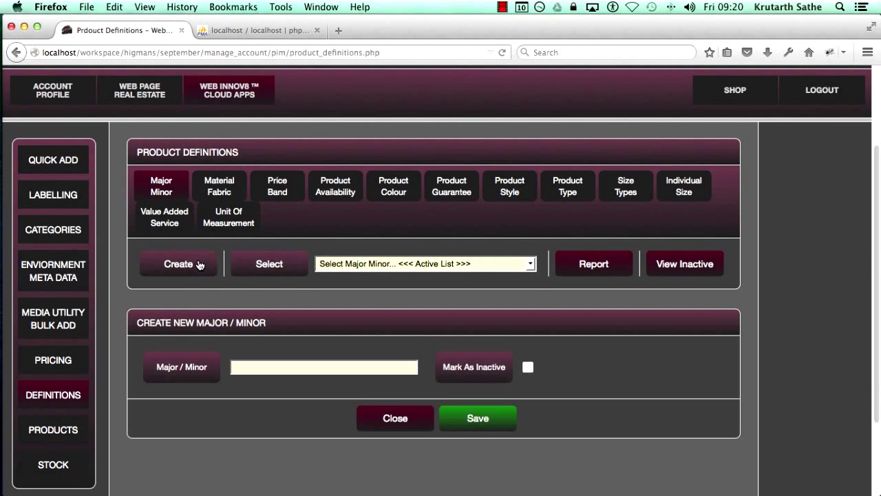
Enter test1 as the new Major / Minor name and check the existing names in the active list
{"action": "scroll", "coordinate": [878, 304], "scroll_direction": "down", "scroll_amount": 3}
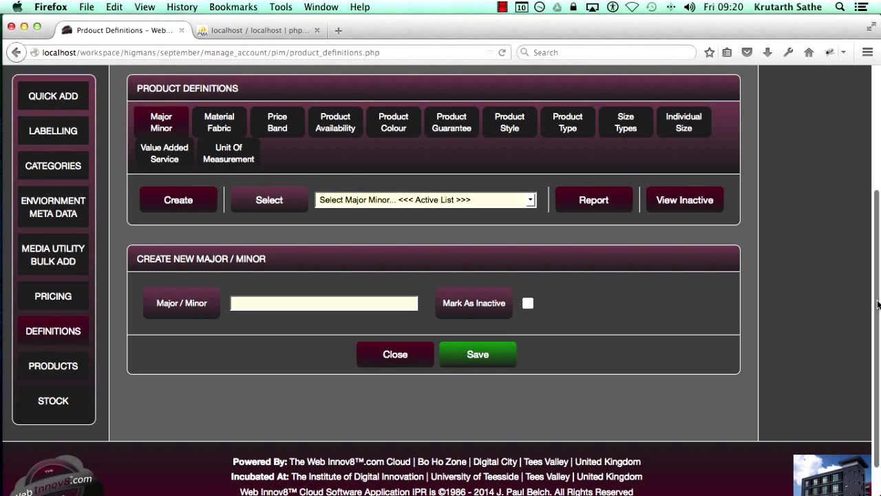
{"action": "scroll", "coordinate": [877, 265], "scroll_direction": "up", "scroll_amount": 1}
{"action": "scroll", "coordinate": [877, 265], "scroll_direction": "up", "scroll_amount": 2}
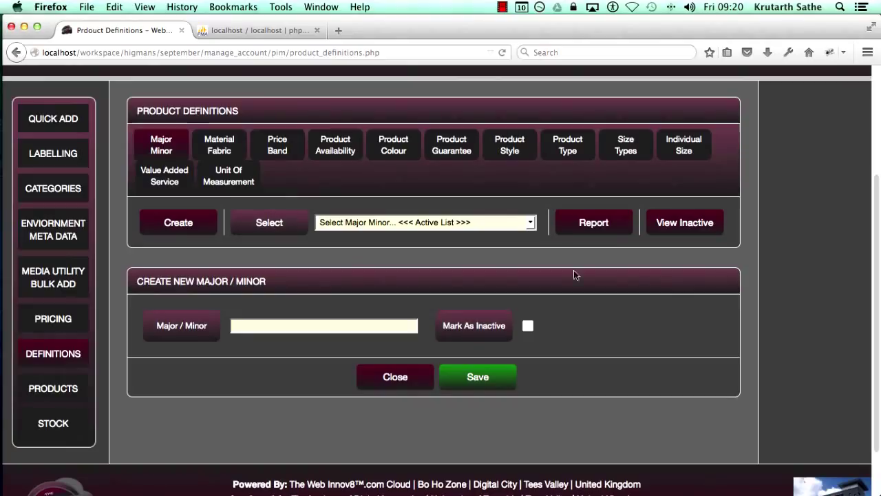
{"action": "left_click", "coordinate": [367, 222]}
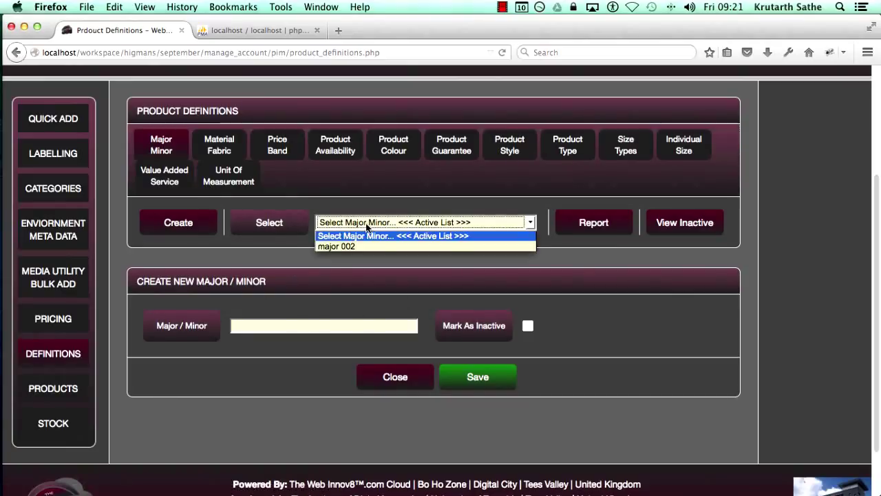
{"action": "left_click", "coordinate": [305, 324]}
{"action": "left_click", "coordinate": [305, 326]}
{"action": "type", "text": "test"}
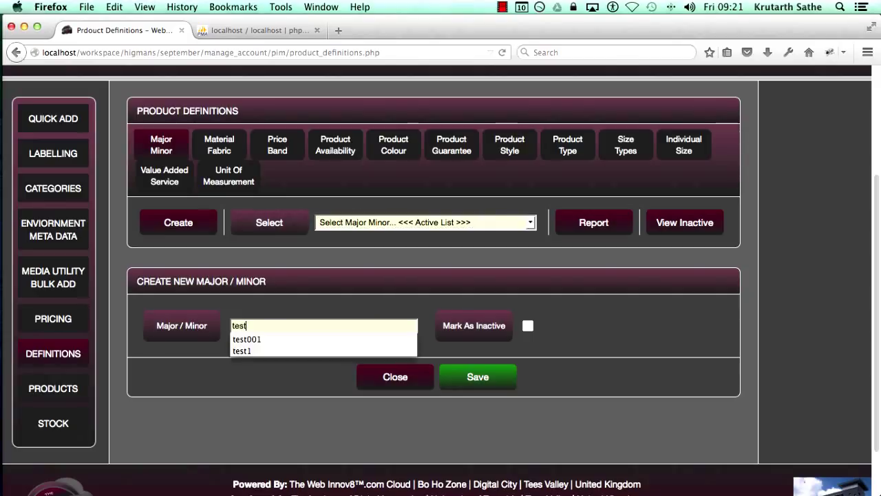
{"action": "type", "text": "1"}
{"action": "left_click", "coordinate": [397, 223]}
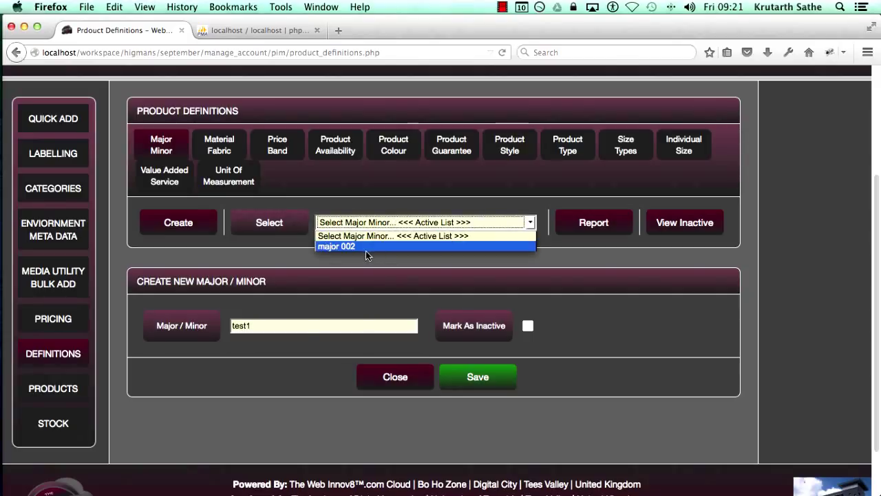
Try to save the new Major / Minor under the already used name major 002
{"action": "left_click", "coordinate": [302, 324]}
{"action": "left_click", "coordinate": [302, 323]}
{"action": "key", "text": "super+a"}
{"action": "key", "text": "BackSpace"}
{"action": "type", "text": "majo"}
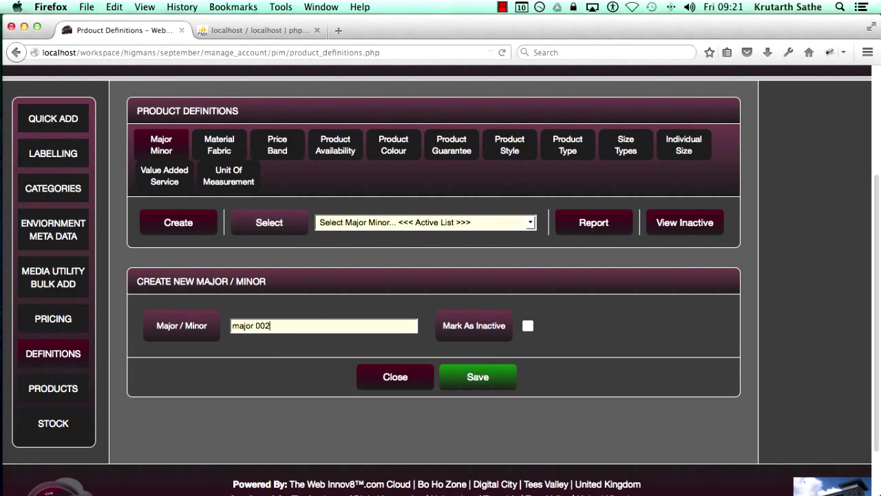
{"action": "left_click", "coordinate": [484, 375]}
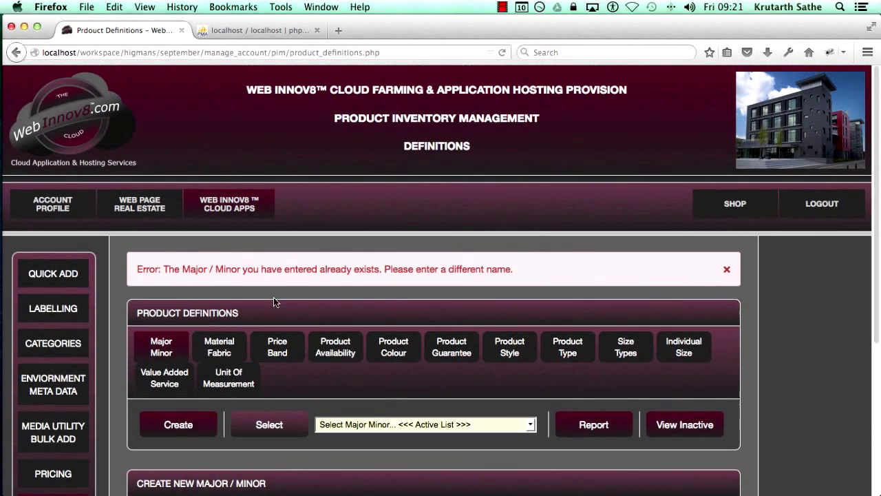
{"action": "scroll", "coordinate": [274, 296], "scroll_direction": "down", "scroll_amount": 5}
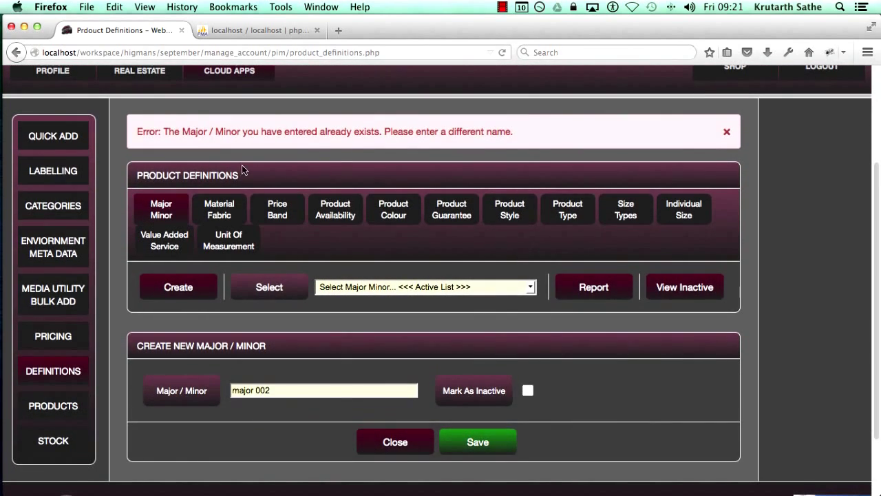
{"action": "left_click", "coordinate": [727, 134]}
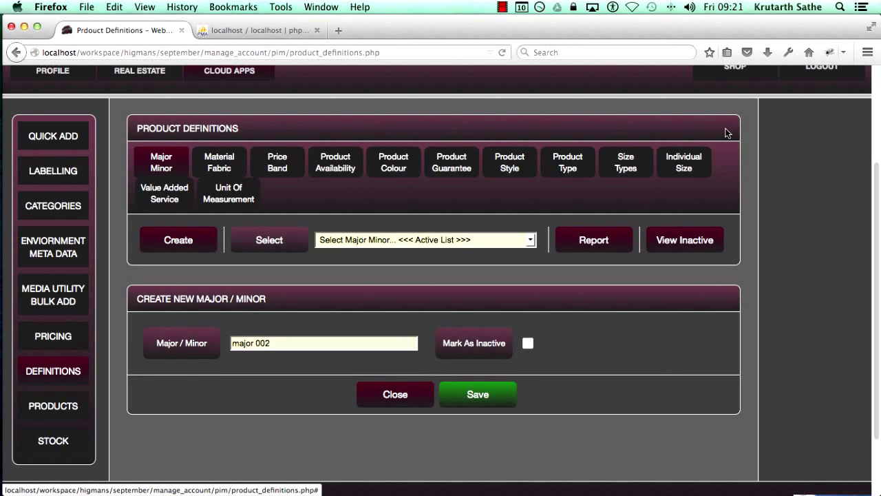
Name the new Major / Minor test1 and save the record
{"action": "left_click_drag", "start_coordinate": [878, 188], "coordinate": [880, 221]}
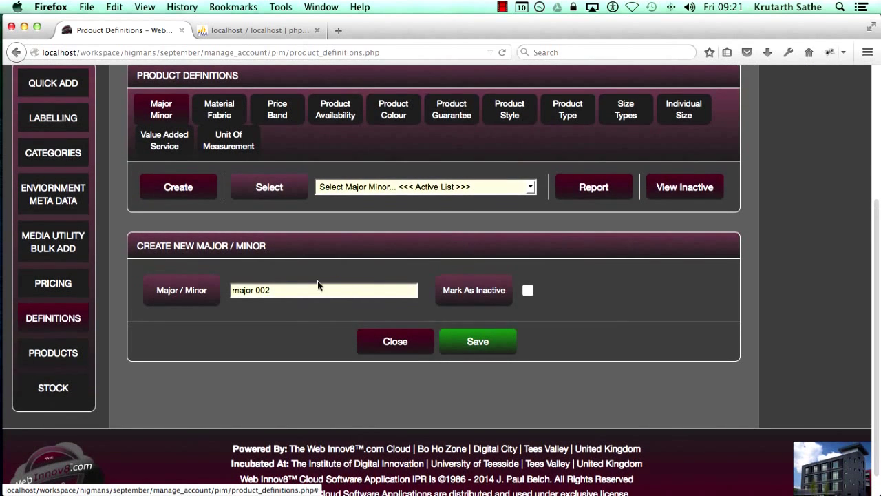
{"action": "triple_click", "coordinate": [319, 290]}
{"action": "key", "text": "BackSpace"}
{"action": "type", "text": "test1"}
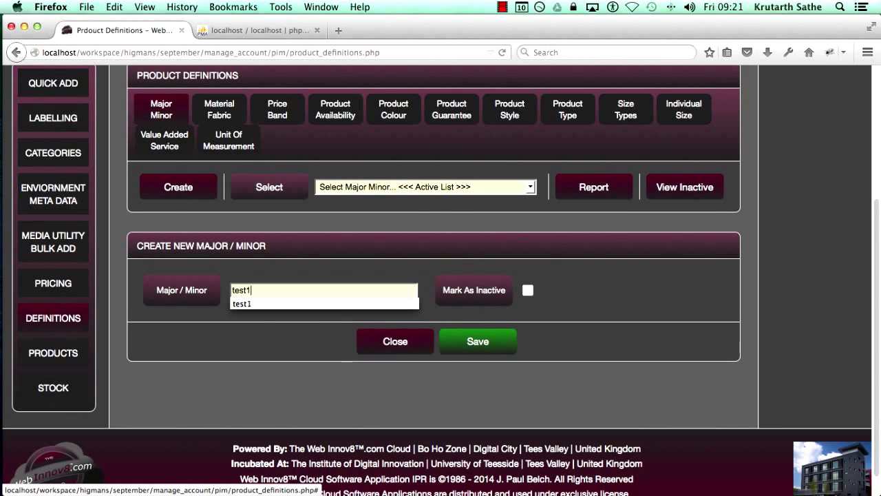
{"action": "key", "text": "super+a"}
{"action": "left_click", "coordinate": [492, 339]}
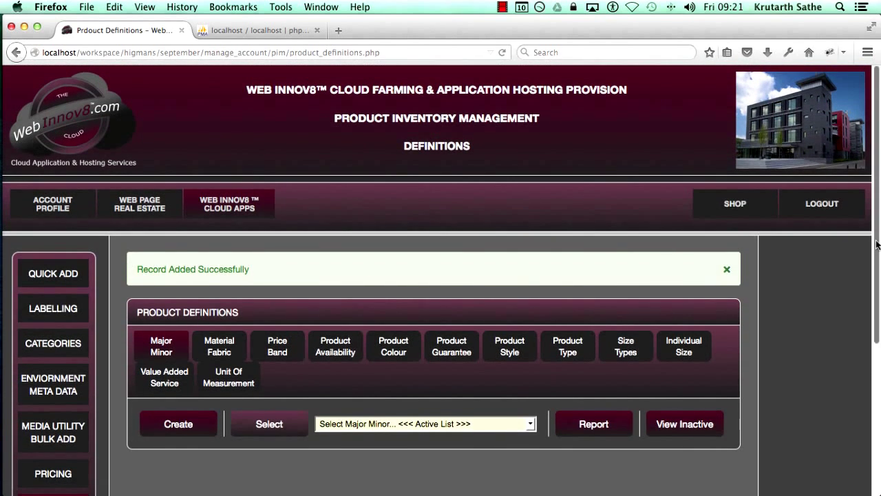
Select test1 from the active Major Minor list, mark it as inactive and save the record
{"action": "scroll", "coordinate": [873, 357], "scroll_direction": "down", "scroll_amount": 5}
{"action": "left_click", "coordinate": [392, 263]}
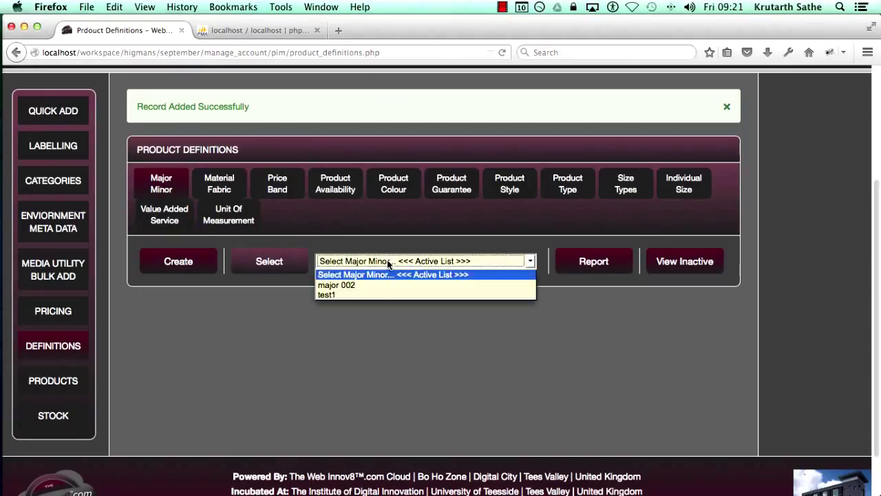
{"action": "left_click", "coordinate": [377, 295]}
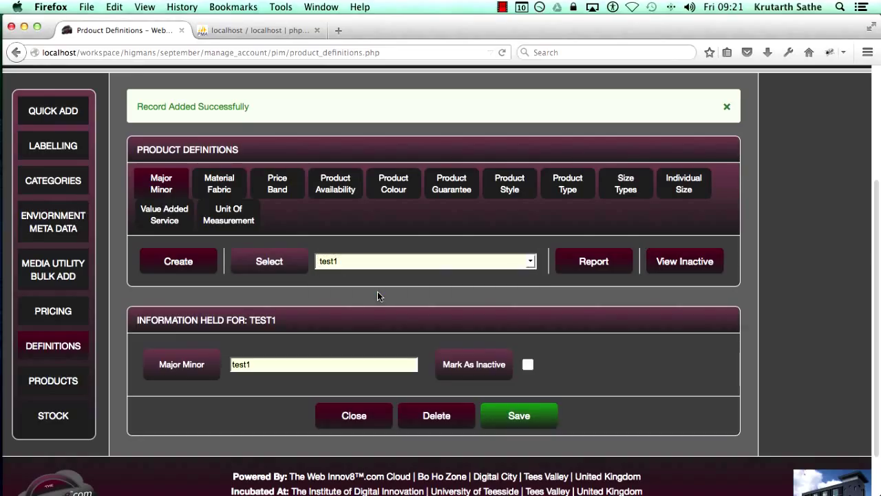
{"action": "scroll", "coordinate": [868, 198], "scroll_direction": "down", "scroll_amount": 2}
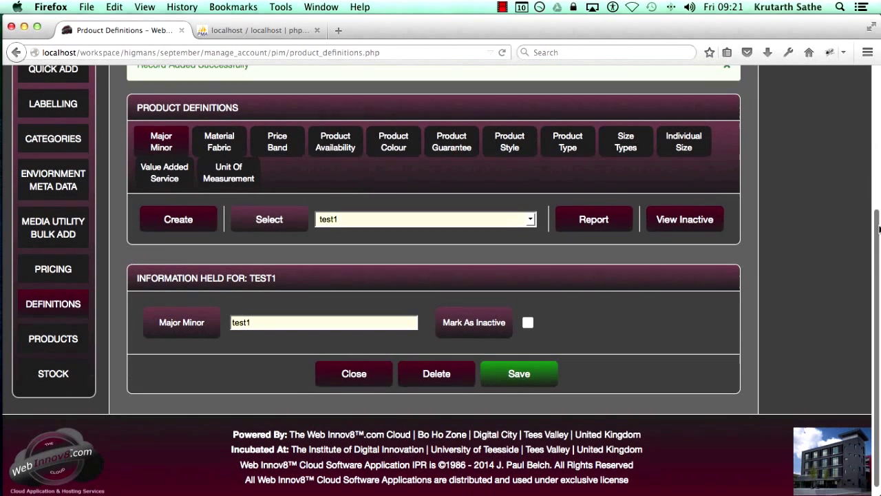
{"action": "left_click", "coordinate": [528, 310]}
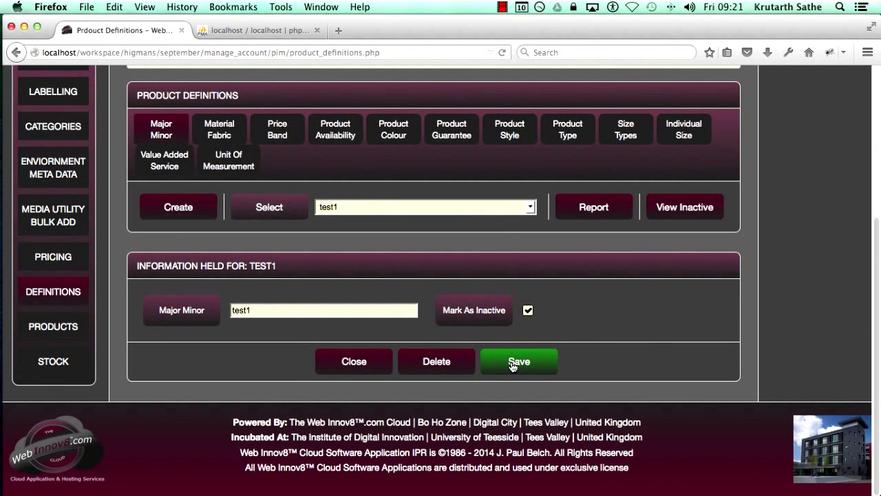
{"action": "left_click", "coordinate": [511, 362]}
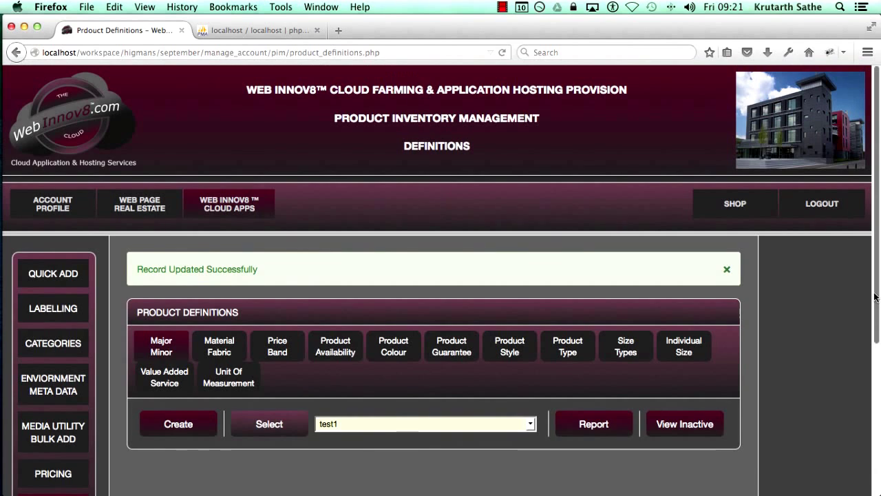
Check which records the active Major Minor list offers
{"action": "scroll", "coordinate": [879, 427], "scroll_direction": "down", "scroll_amount": 5}
{"action": "scroll", "coordinate": [879, 426], "scroll_direction": "down", "scroll_amount": 1}
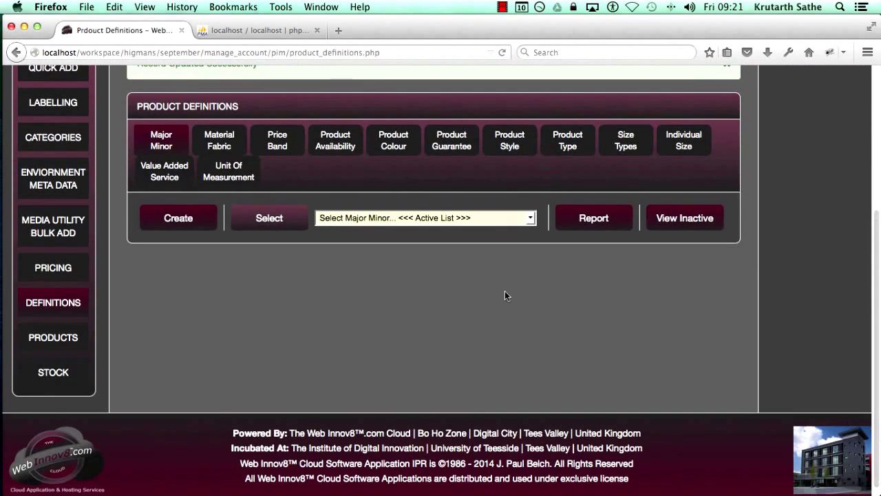
{"action": "left_click", "coordinate": [390, 219]}
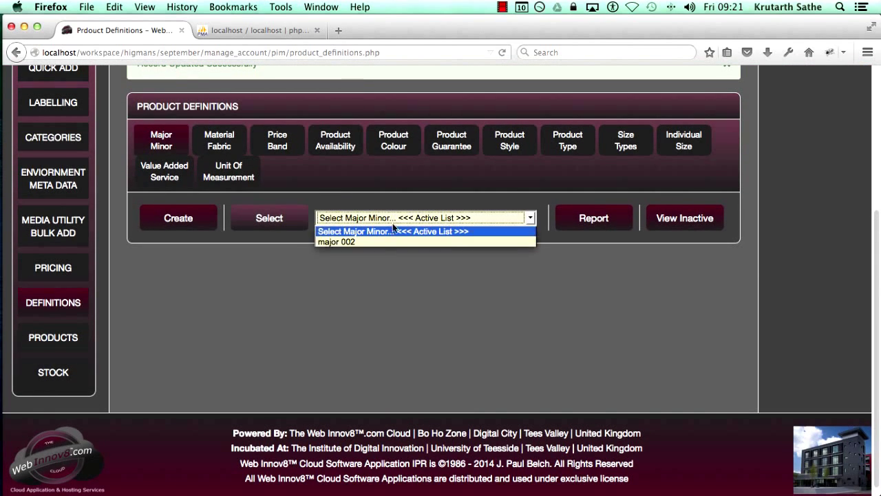
{"action": "left_click", "coordinate": [395, 226]}
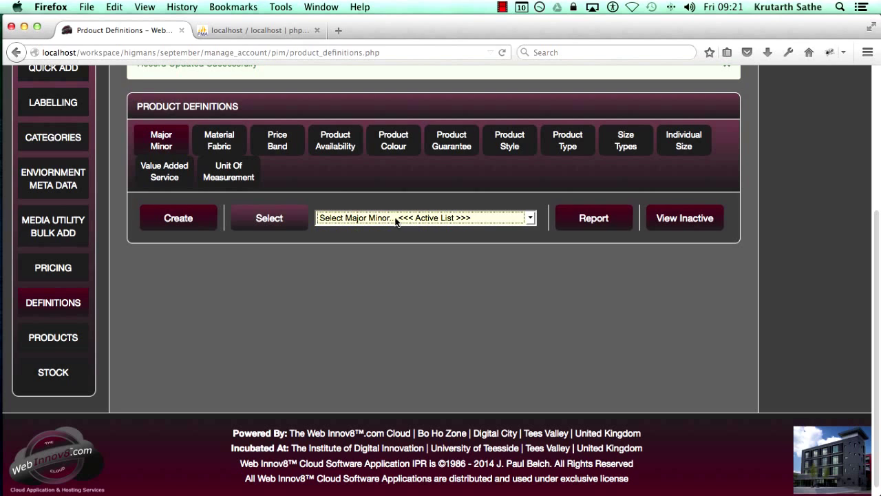
Switch to the inactive Major Minor records and open test1
{"action": "left_click", "coordinate": [680, 224]}
{"action": "left_click", "coordinate": [448, 219]}
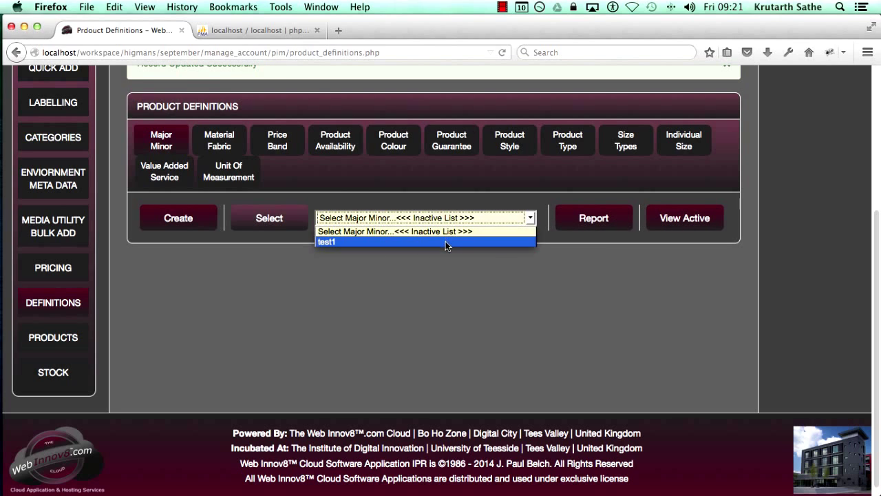
{"action": "left_click", "coordinate": [445, 242]}
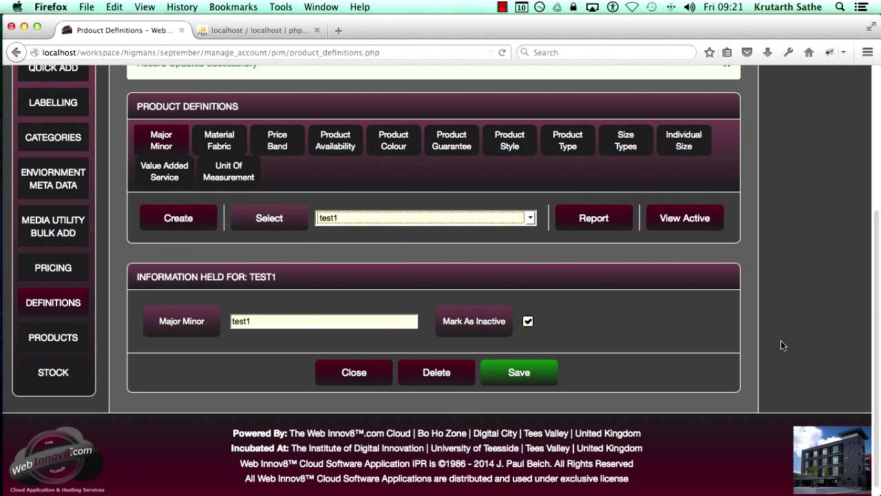
{"action": "left_click", "coordinate": [439, 374]}
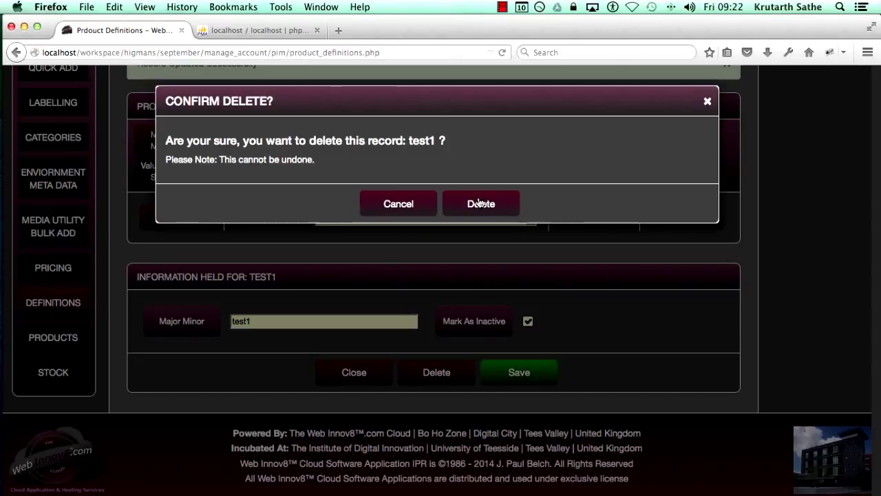
{"action": "left_click_drag", "start_coordinate": [197, 140], "coordinate": [339, 153]}
{"action": "left_click", "coordinate": [366, 162]}
{"action": "left_click", "coordinate": [415, 204]}
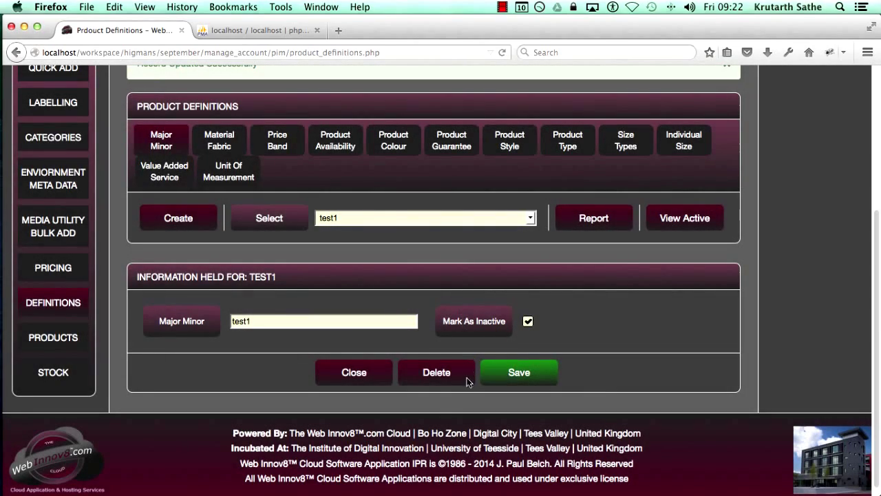
Delete the inactive test1 record permanently and check the inactive Major Minor list
{"action": "left_click", "coordinate": [429, 371]}
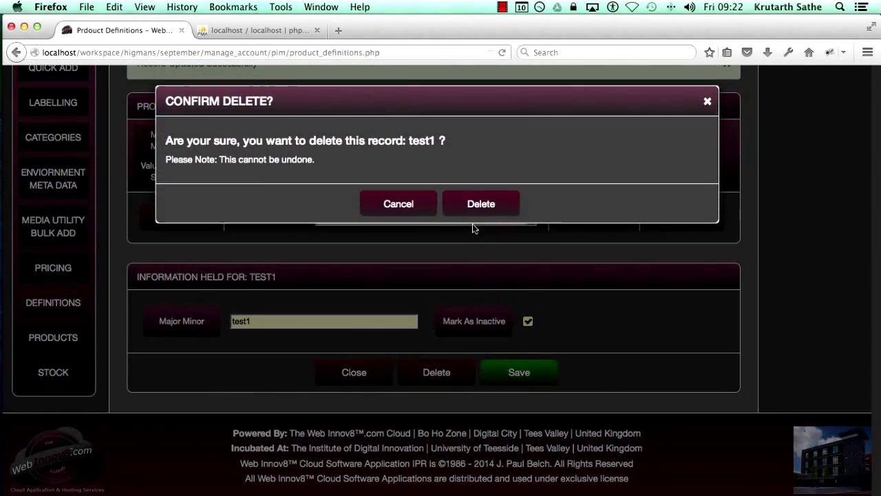
{"action": "left_click", "coordinate": [477, 206]}
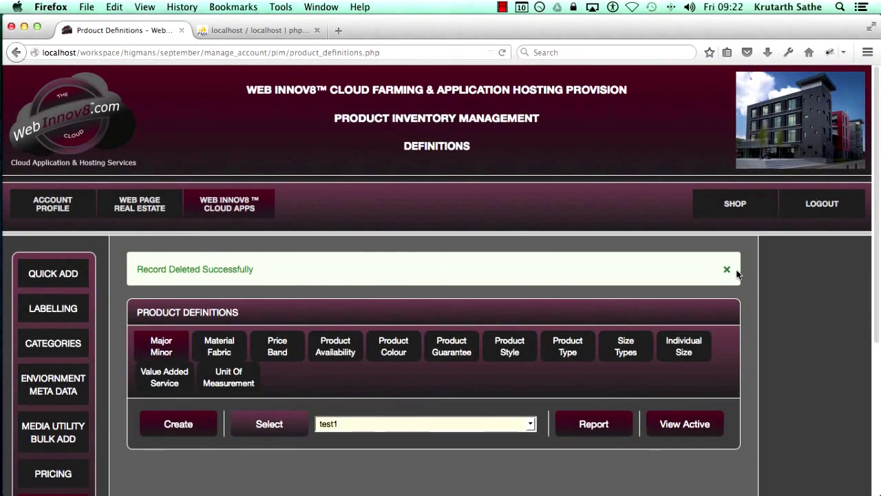
{"action": "left_click", "coordinate": [727, 270]}
{"action": "scroll", "coordinate": [678, 317], "scroll_direction": "down", "scroll_amount": 5}
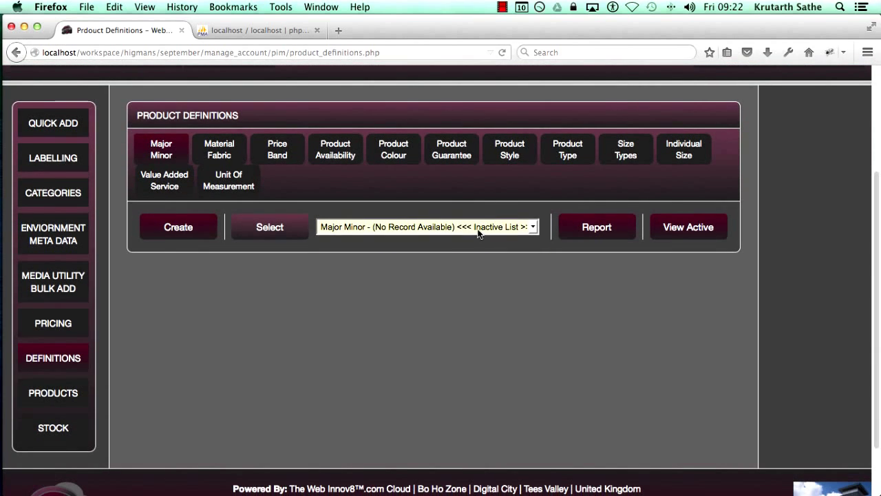
{"action": "left_click", "coordinate": [479, 227]}
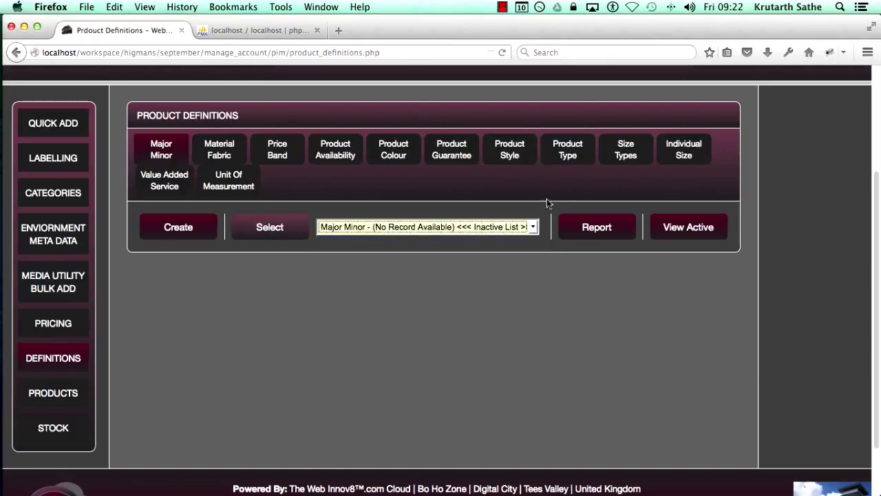
Open the Major / Minor report and try sorting it by the Major / Minor column
{"action": "left_click", "coordinate": [596, 227]}
{"action": "left_click_drag", "start_coordinate": [876, 249], "coordinate": [878, 319]}
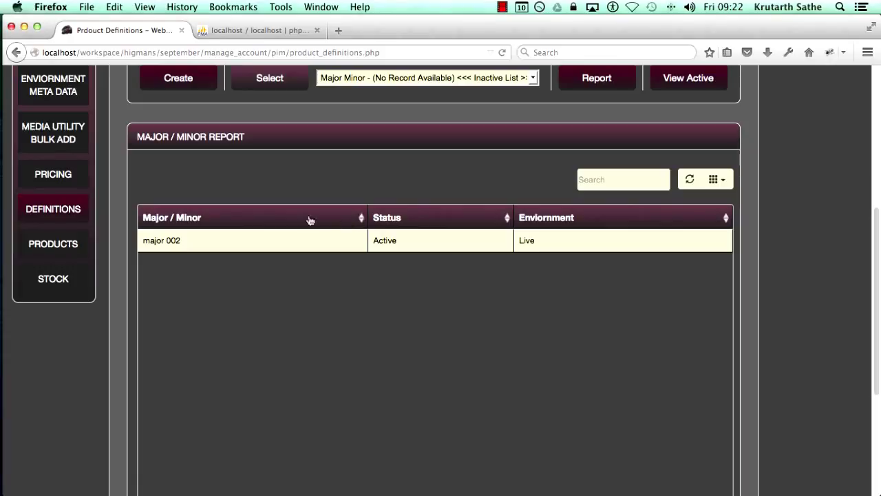
{"action": "left_click", "coordinate": [240, 217]}
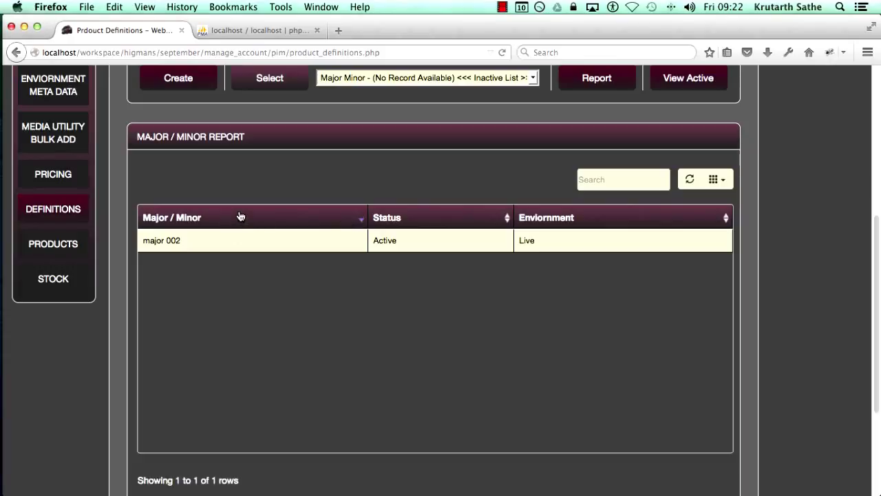
{"action": "left_click", "coordinate": [240, 217]}
{"action": "left_click", "coordinate": [286, 219]}
Create a new Major / Minor record named test2 and save it
{"action": "left_click", "coordinate": [197, 91]}
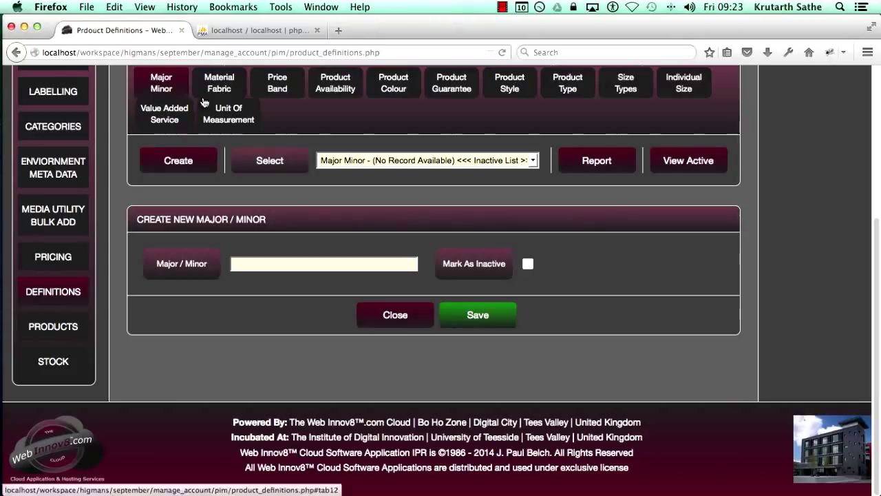
{"action": "left_click", "coordinate": [291, 265]}
{"action": "type", "text": "te"}
{"action": "left_click", "coordinate": [296, 277]}
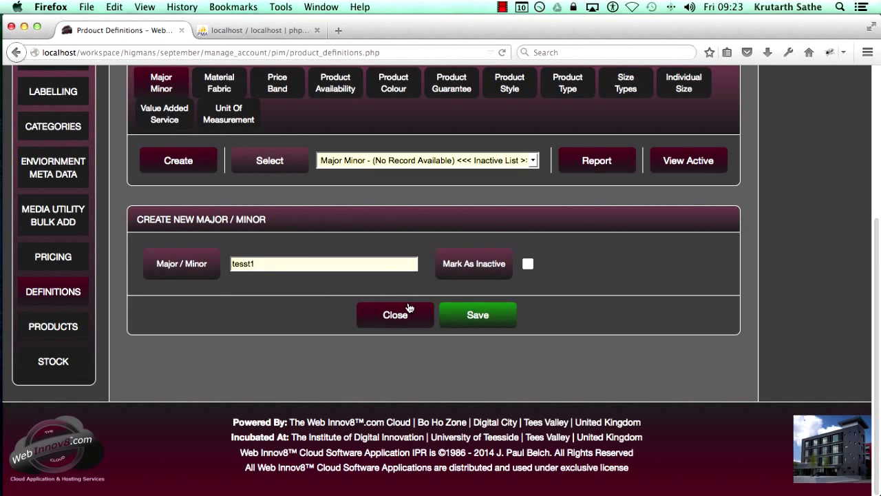
{"action": "key", "text": "super+a"}
{"action": "type", "text": "test2"}
{"action": "key", "text": "super+a"}
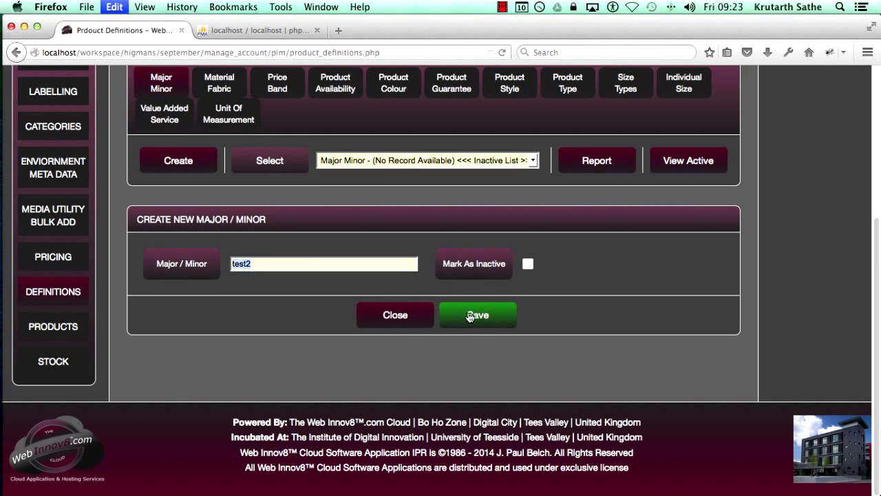
{"action": "left_click", "coordinate": [474, 314]}
Reload the product definitions page and look up the test2 record in the Major / Minor report
{"action": "left_click", "coordinate": [280, 53]}
{"action": "key", "text": "Return"}
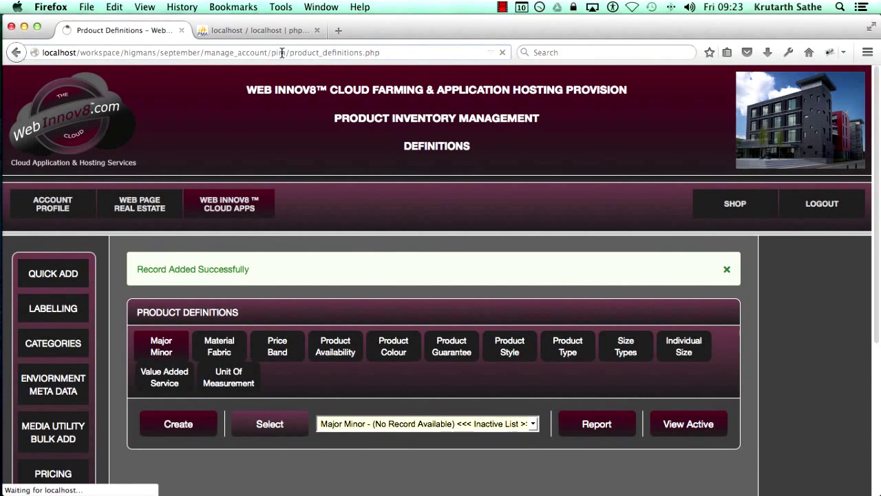
{"action": "scroll", "coordinate": [878, 250], "scroll_direction": "down", "scroll_amount": 5}
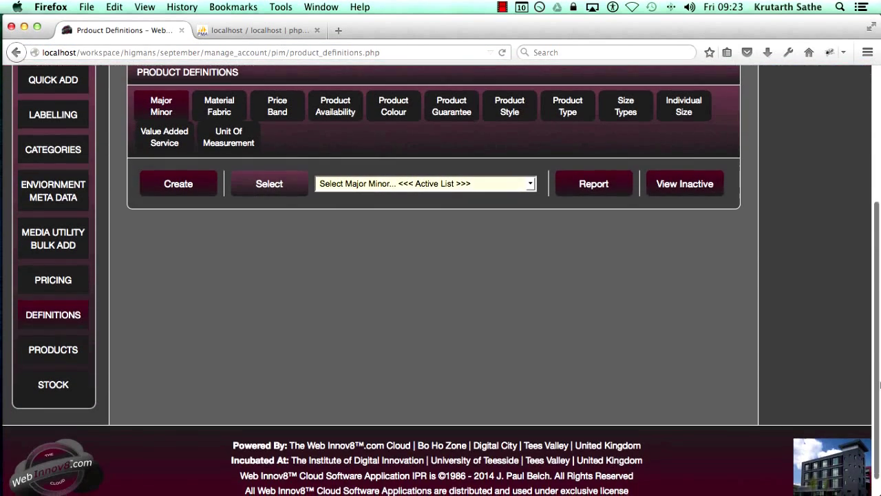
{"action": "left_click", "coordinate": [590, 183]}
{"action": "scroll", "coordinate": [876, 263], "scroll_direction": "down", "scroll_amount": 3}
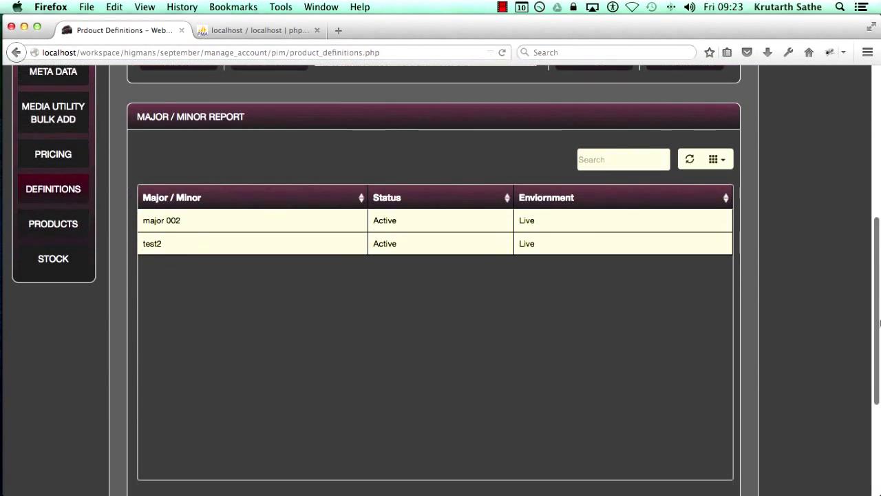
{"action": "double_click", "coordinate": [162, 245]}
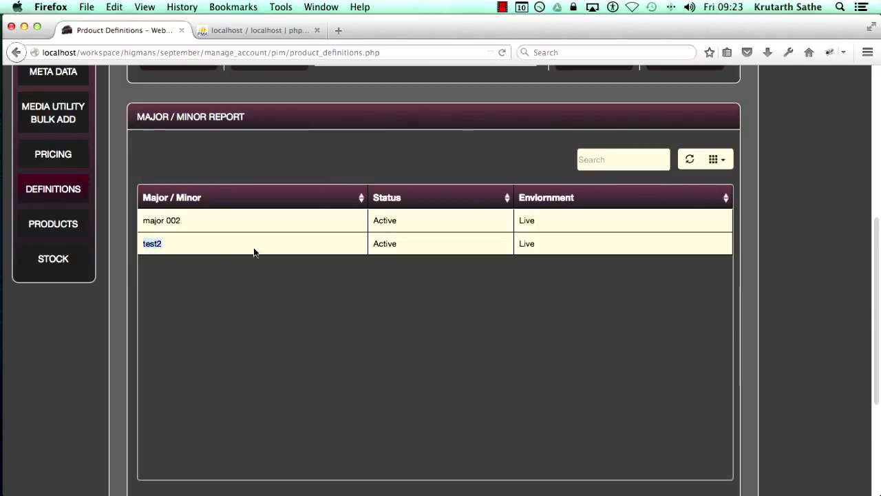
Sort the report by Major / Minor in descending and in ascending order, comparing the order of the records
{"action": "left_click", "coordinate": [307, 197]}
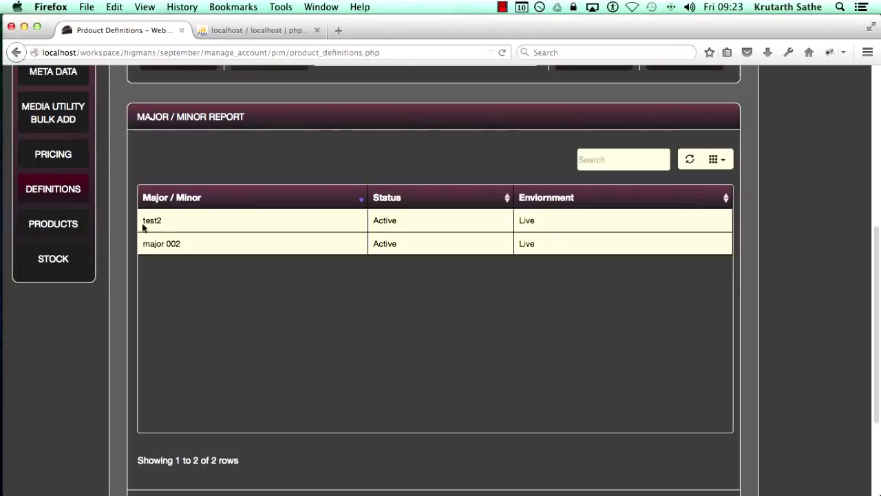
{"action": "left_click_drag", "start_coordinate": [144, 227], "coordinate": [163, 222]}
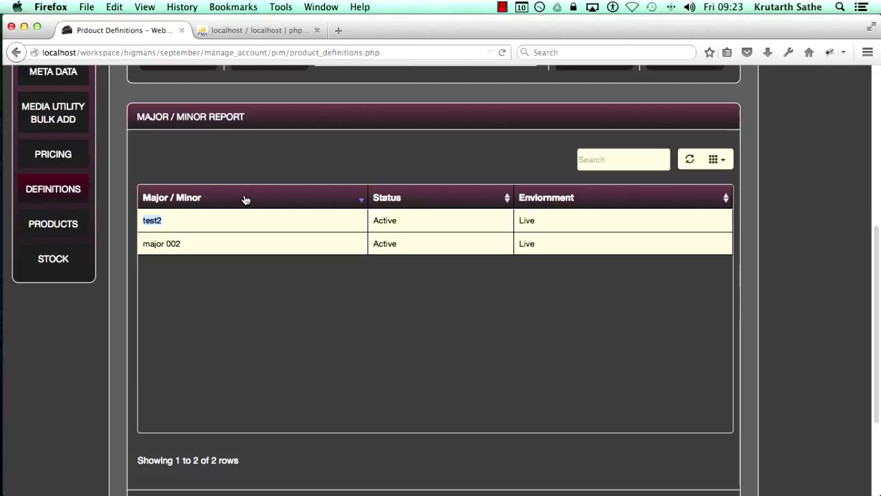
{"action": "left_click_drag", "start_coordinate": [144, 242], "coordinate": [183, 245]}
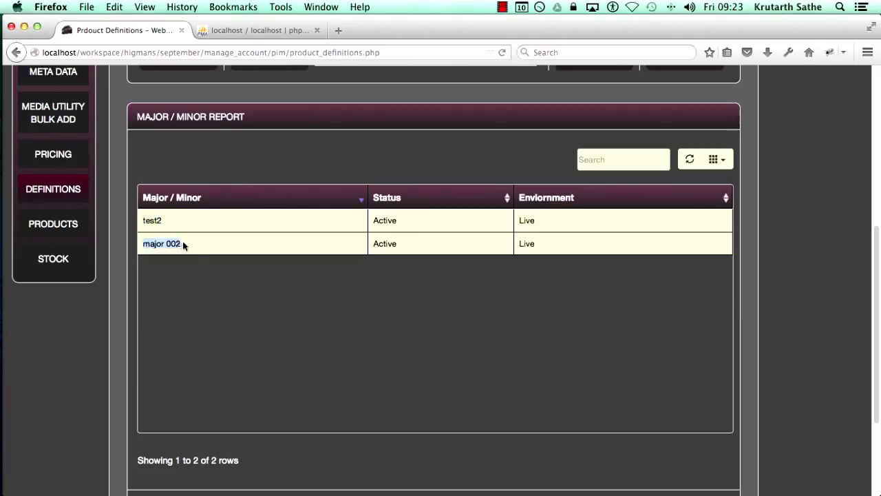
{"action": "left_click", "coordinate": [228, 200]}
{"action": "left_click_drag", "start_coordinate": [146, 220], "coordinate": [186, 227]}
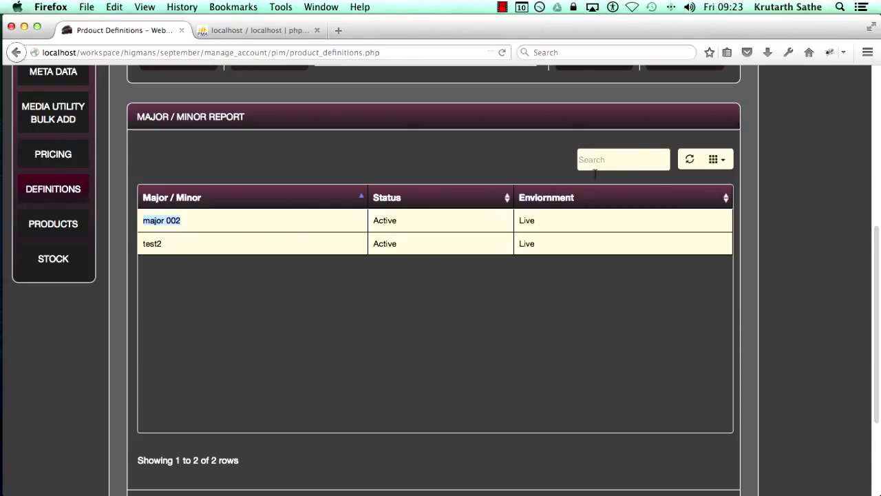
Search the Major / Minor report for test2 and refresh the table
{"action": "left_click", "coordinate": [628, 158]}
{"action": "type", "text": "test2"}
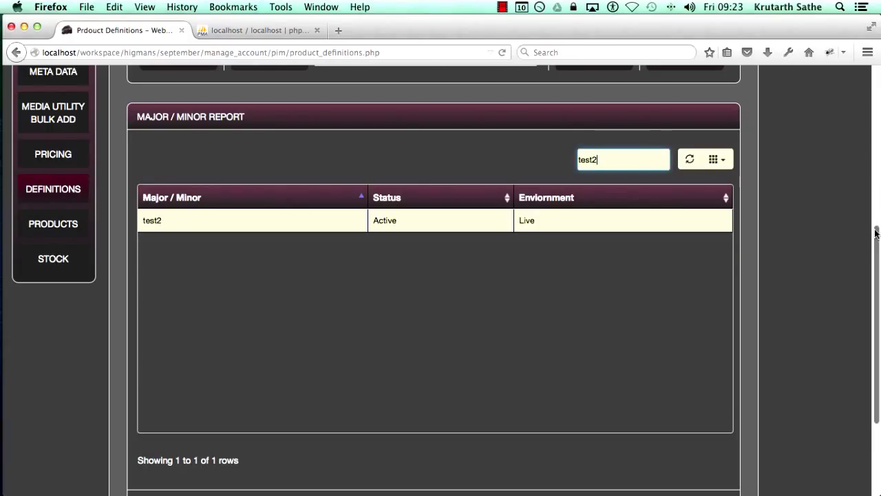
{"action": "scroll", "coordinate": [876, 233], "scroll_direction": "down", "scroll_amount": 2}
{"action": "left_click", "coordinate": [689, 118]}
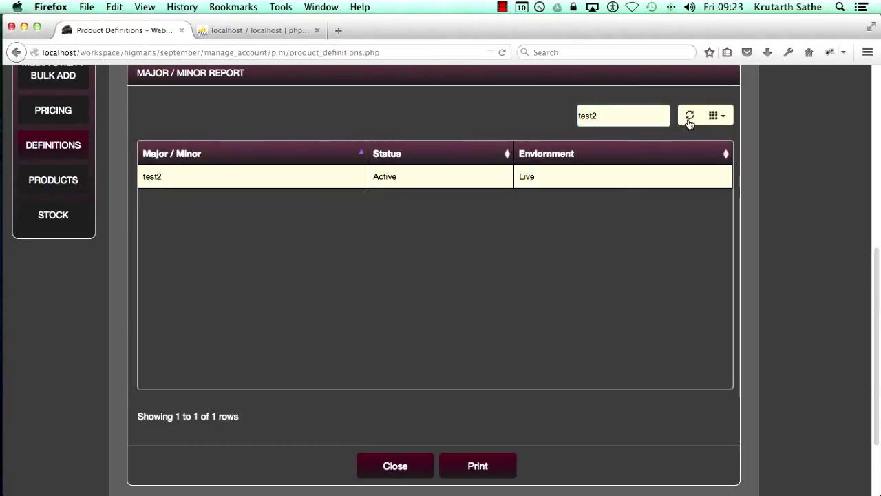
Hide the Status and Major / Minor columns of the report and show them again
{"action": "left_click", "coordinate": [723, 119]}
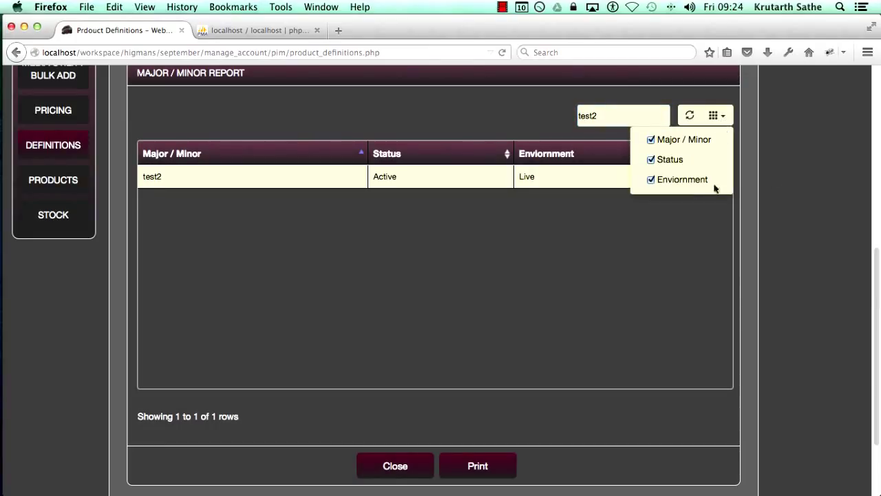
{"action": "left_click", "coordinate": [666, 162]}
{"action": "left_click", "coordinate": [672, 144]}
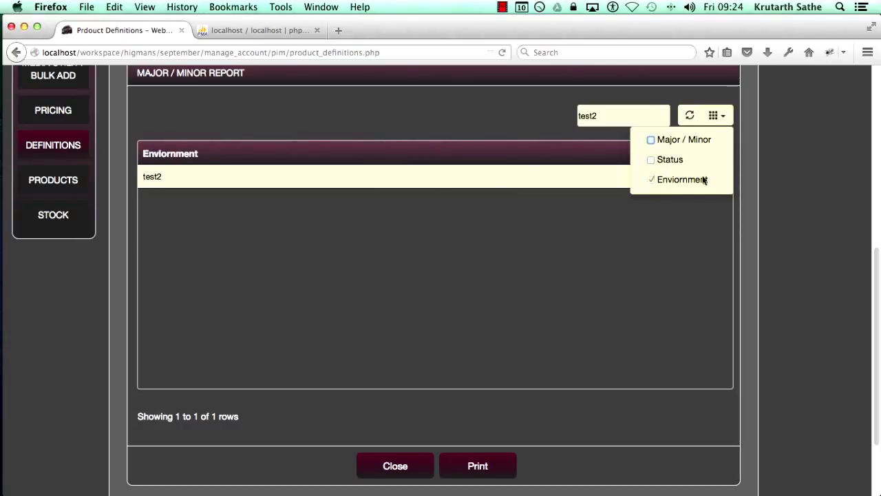
{"action": "left_click", "coordinate": [674, 163]}
{"action": "left_click", "coordinate": [680, 141]}
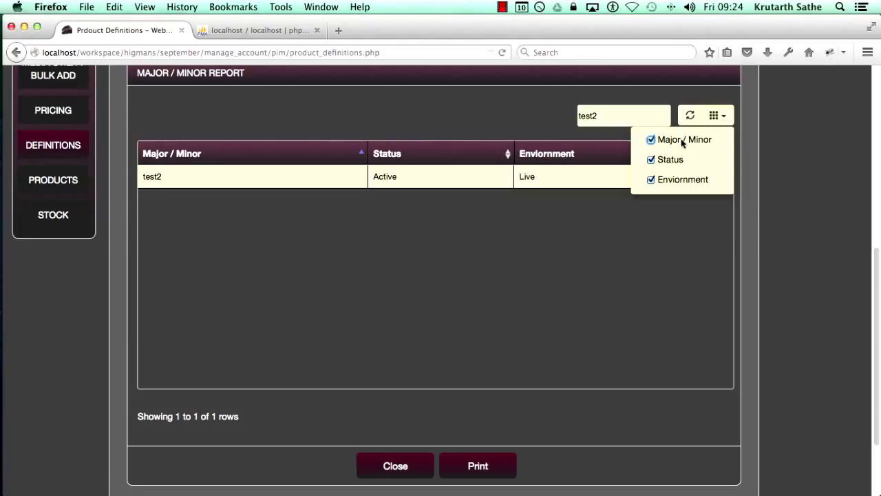
{"action": "double_click", "coordinate": [663, 162]}
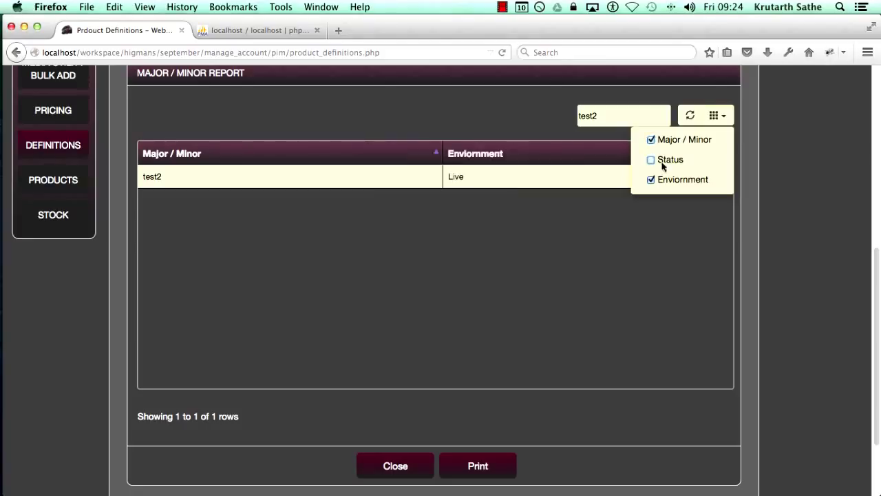
{"action": "left_click", "coordinate": [482, 256]}
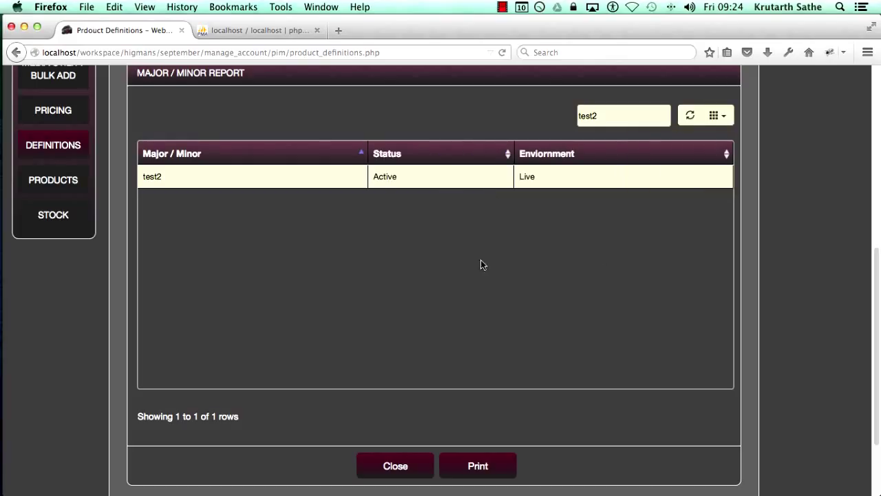
Check the print options for the Major / Minor report and leave without printing
{"action": "scroll", "coordinate": [877, 308], "scroll_direction": "down", "scroll_amount": 2}
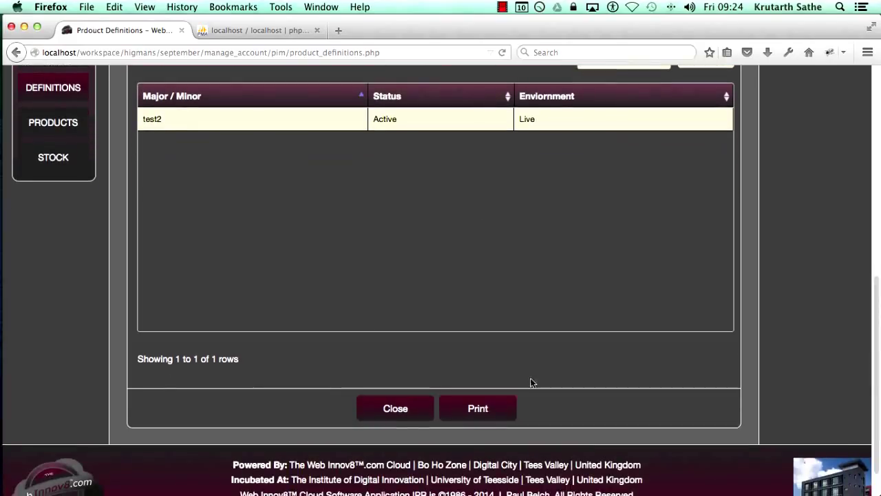
{"action": "left_click", "coordinate": [486, 409]}
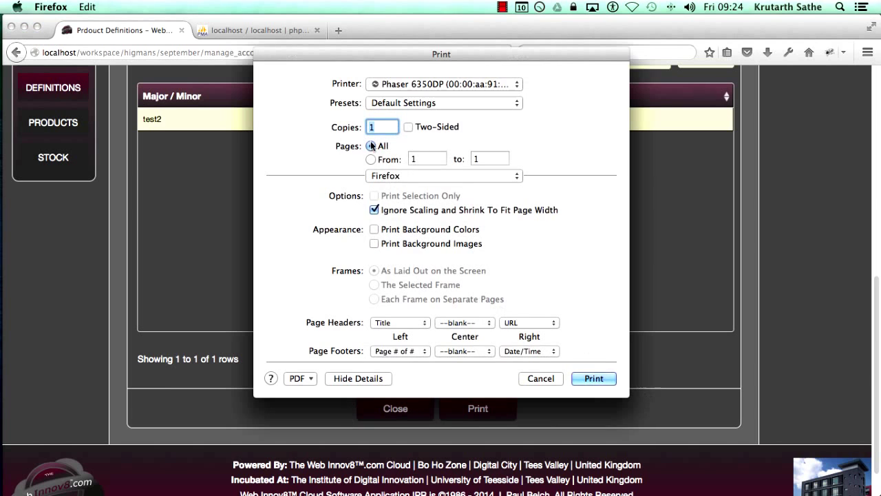
{"action": "left_click", "coordinate": [540, 378]}
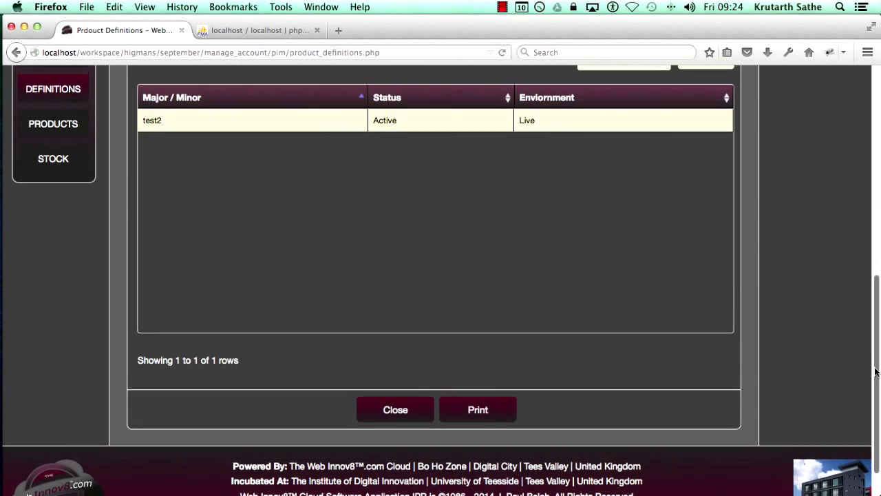
Switch to the Material Fabric definitions and view their report
{"action": "left_click_drag", "start_coordinate": [877, 369], "coordinate": [877, 303]}
{"action": "scroll", "coordinate": [878, 317], "scroll_direction": "up", "scroll_amount": 5}
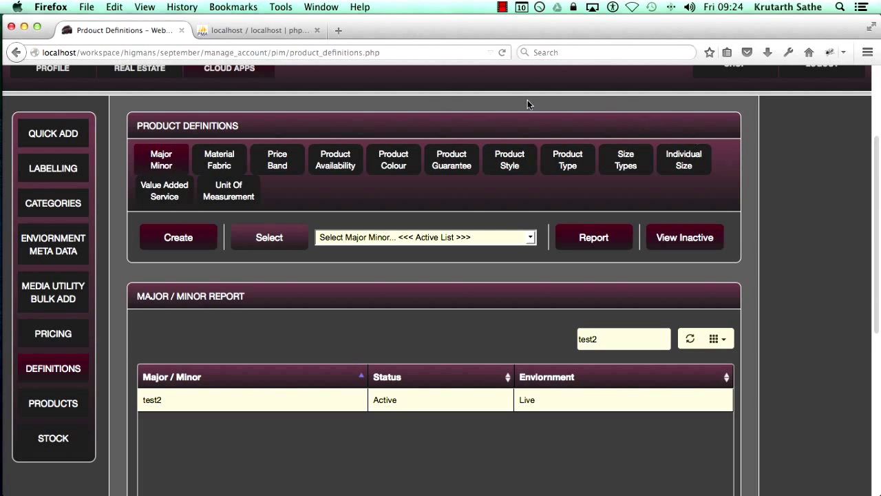
{"action": "scroll", "coordinate": [306, 168], "scroll_direction": "down", "scroll_amount": 1}
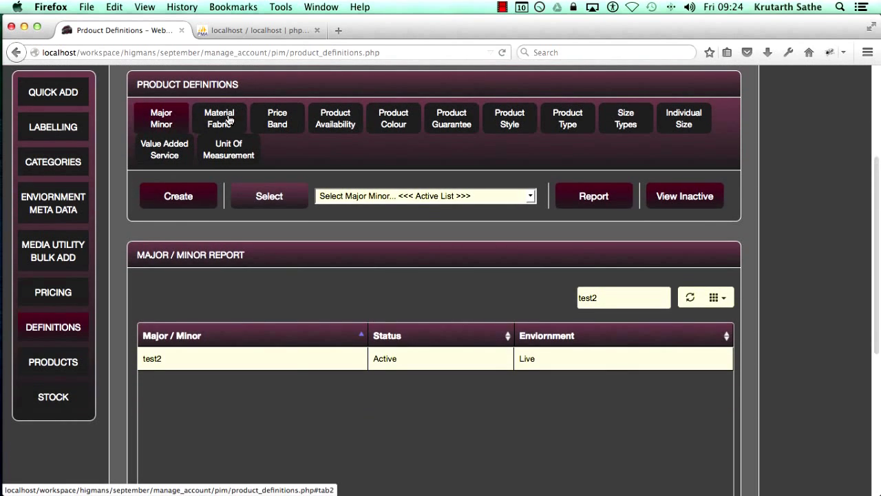
{"action": "left_click", "coordinate": [230, 121]}
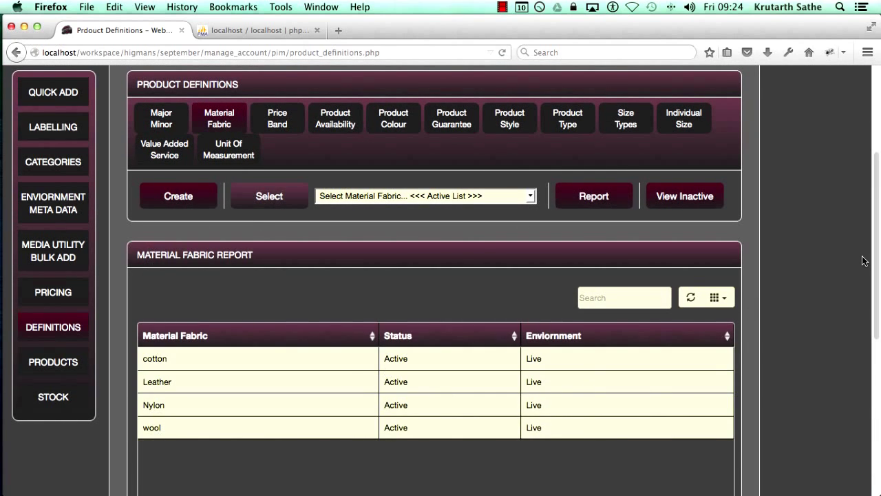
In the Price Band definitions, open the form for a new band and check which bands the active list offers
{"action": "left_click", "coordinate": [276, 117]}
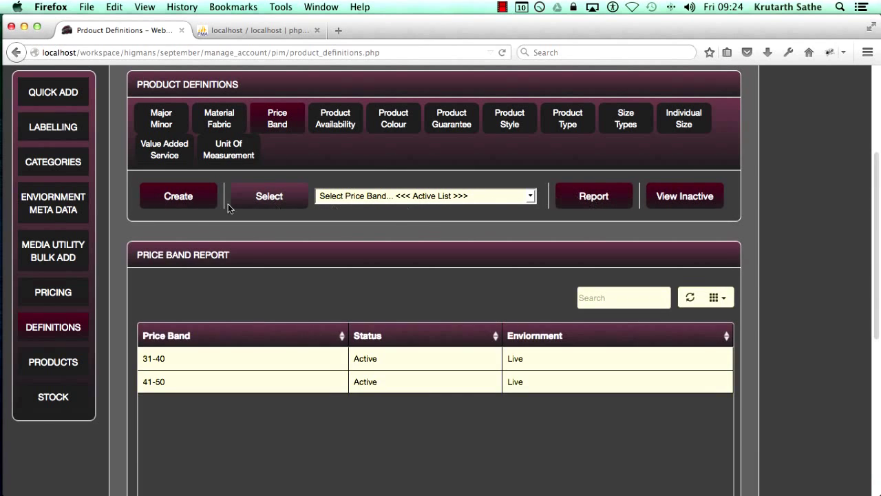
{"action": "left_click", "coordinate": [177, 198]}
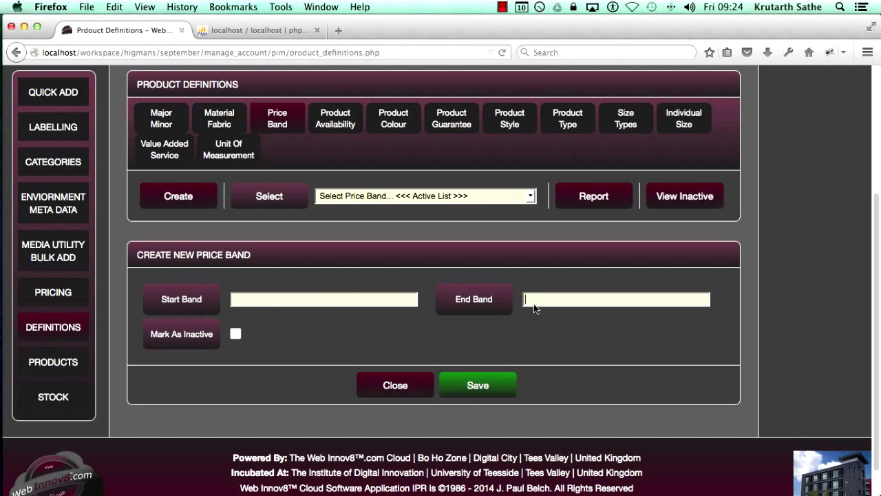
{"action": "left_click", "coordinate": [437, 197]}
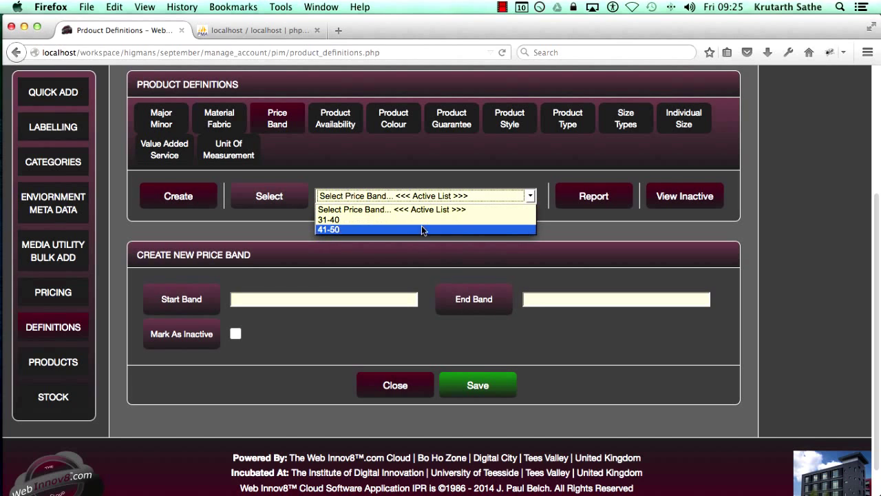
{"action": "left_click", "coordinate": [296, 250]}
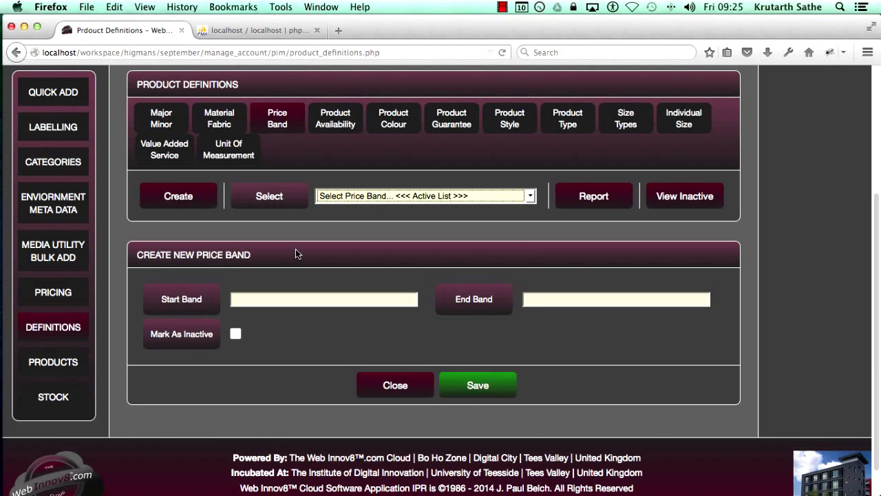
{"action": "left_click", "coordinate": [337, 194]}
{"action": "left_click", "coordinate": [335, 190]}
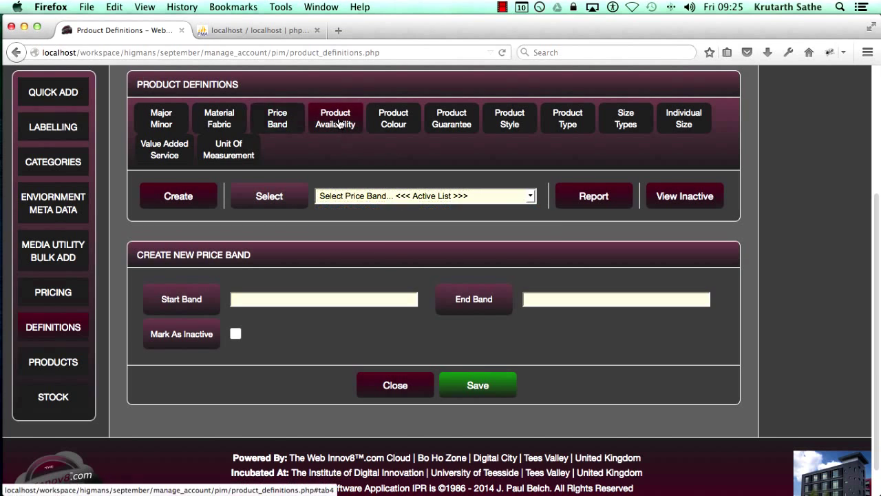
Switch to the Product Availability definitions and view their report
{"action": "left_click", "coordinate": [337, 137]}
{"action": "left_click", "coordinate": [627, 195]}
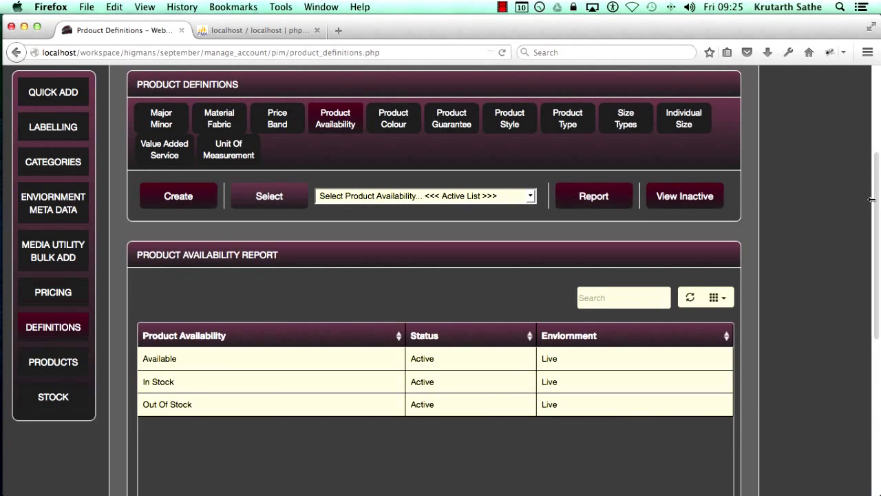
{"action": "mouse_move", "coordinate": [878, 188]}
{"action": "left_mouse_down"}
{"action": "mouse_move", "coordinate": [879, 224]}
{"action": "mouse_move", "coordinate": [880, 200]}
{"action": "left_mouse_up"}
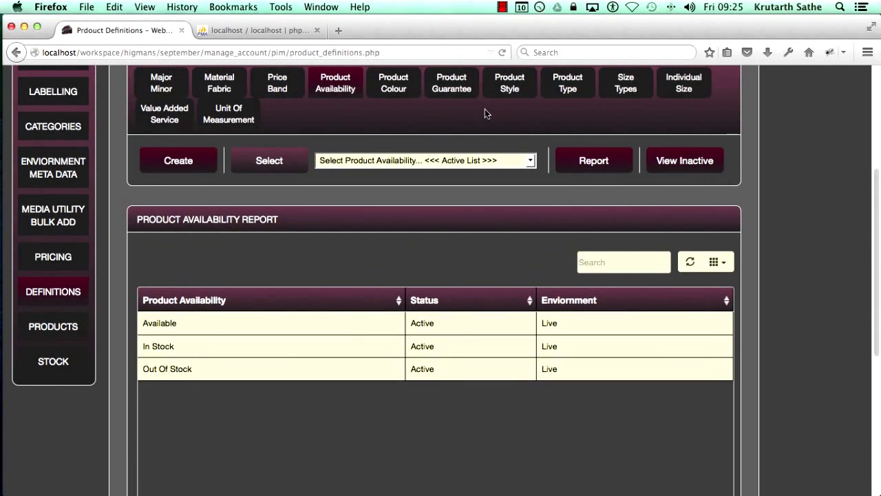
Switch to the Product Colour definitions and view their report
{"action": "left_click", "coordinate": [400, 89]}
{"action": "left_click", "coordinate": [593, 160]}
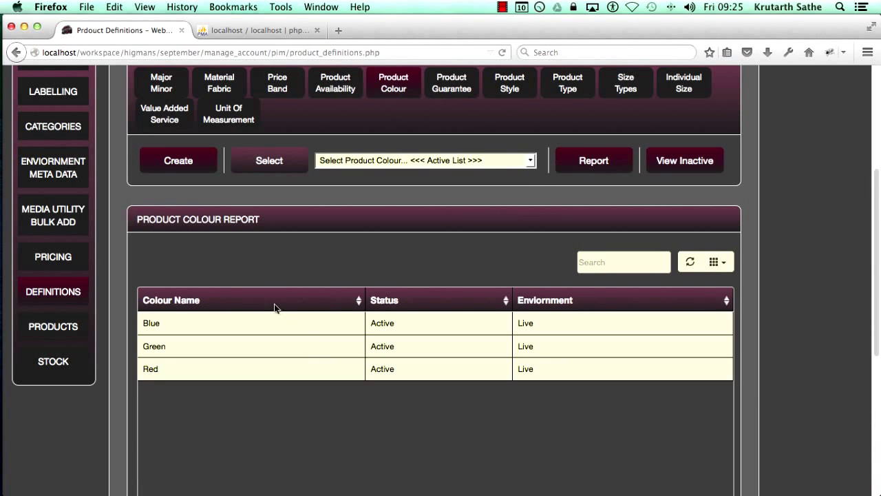
{"action": "left_click_drag", "start_coordinate": [878, 263], "coordinate": [879, 260]}
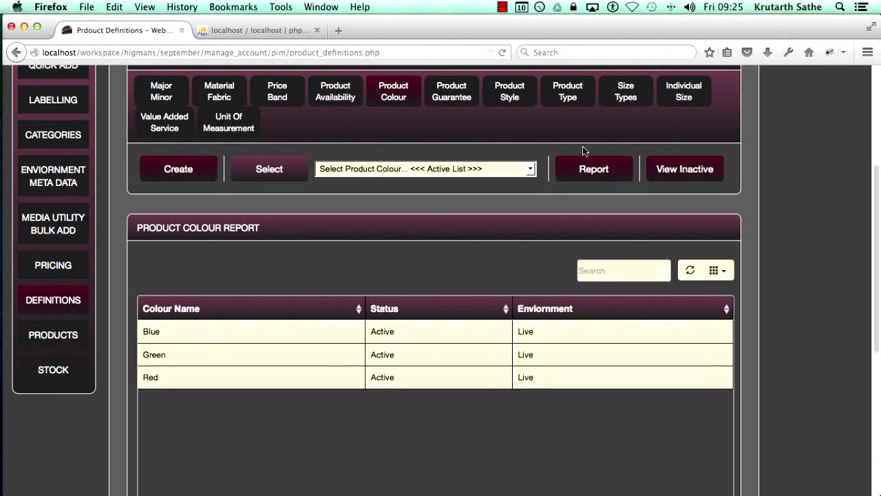
Switch to the Product Guarantee definitions and view the Labour report and the Parts report
{"action": "left_click", "coordinate": [460, 95]}
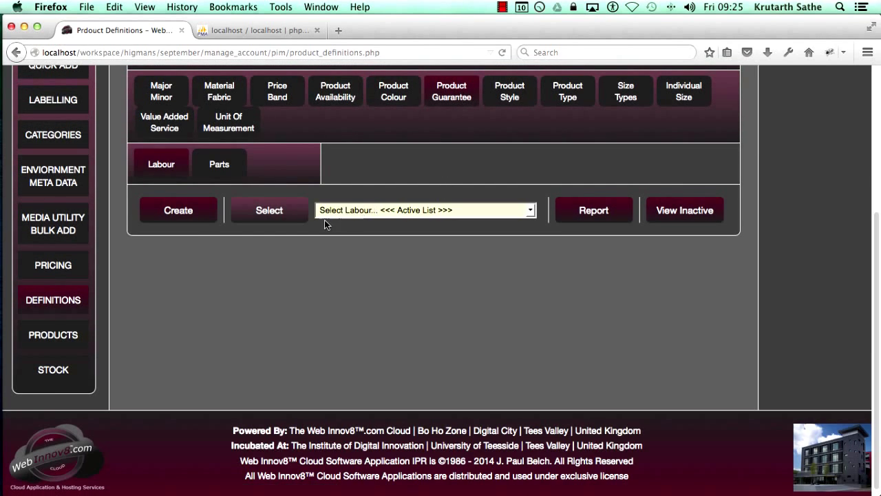
{"action": "left_click", "coordinate": [178, 215]}
{"action": "left_click", "coordinate": [592, 212]}
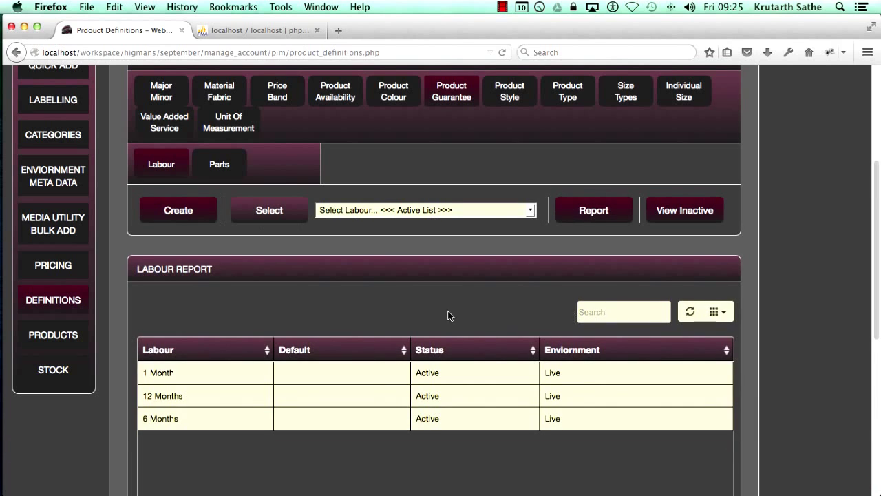
{"action": "left_click", "coordinate": [223, 165]}
{"action": "left_click", "coordinate": [570, 210]}
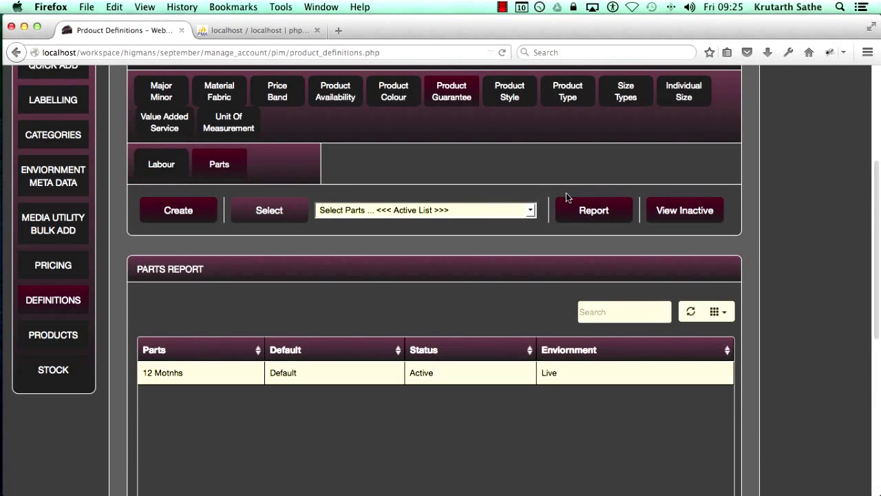
Switch to the Product Style definitions and look through their report
{"action": "left_click", "coordinate": [508, 97]}
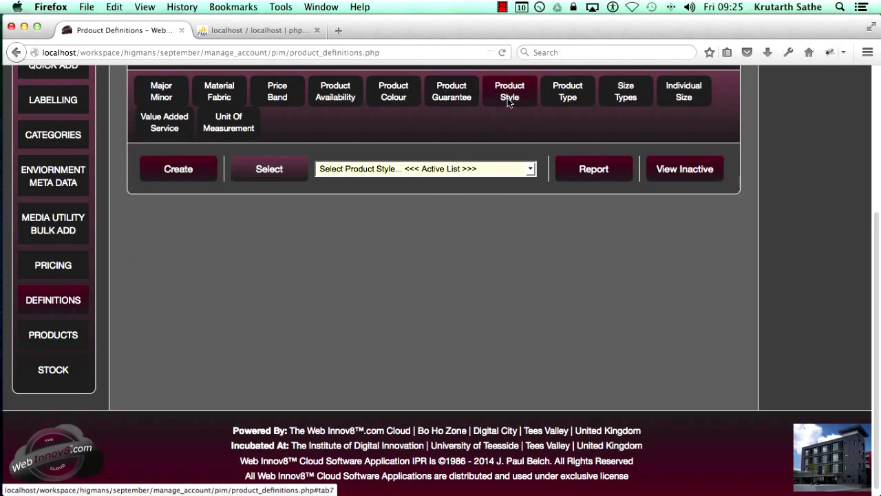
{"action": "left_click", "coordinate": [178, 168]}
{"action": "left_click", "coordinate": [624, 171]}
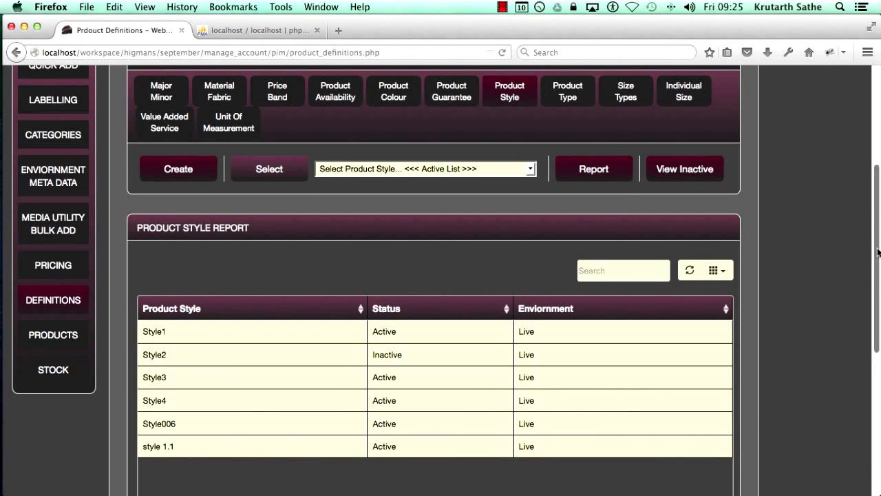
{"action": "scroll", "coordinate": [879, 274], "scroll_direction": "down", "scroll_amount": 2}
{"action": "scroll", "coordinate": [879, 274], "scroll_direction": "down", "scroll_amount": 2}
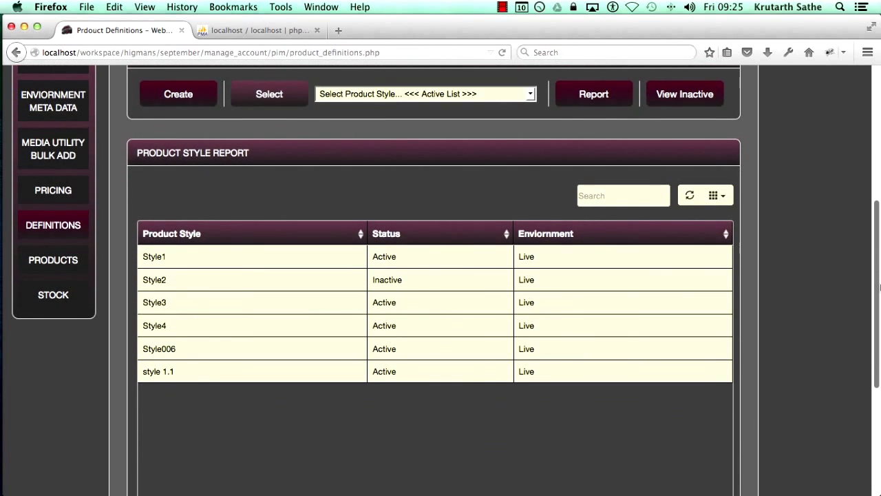
{"action": "left_click_drag", "start_coordinate": [879, 286], "coordinate": [878, 252]}
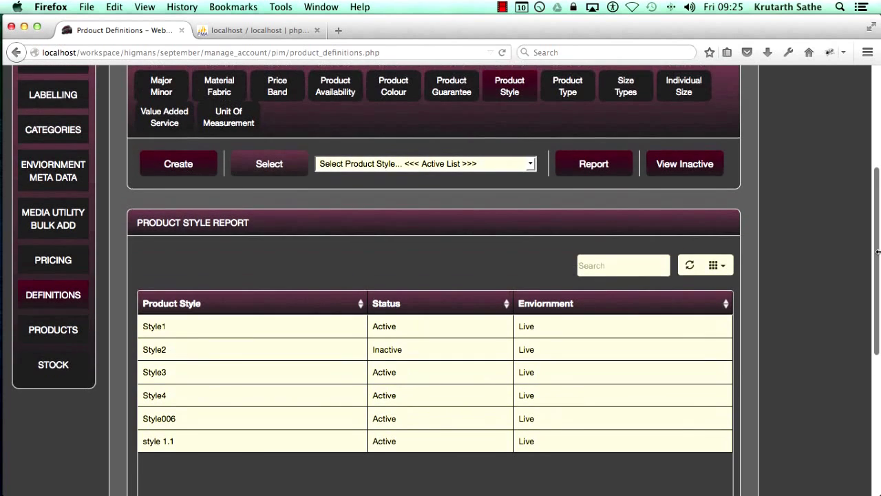
In the Size Types definitions, open the form for a new size type and choose Style1 as its product style
{"action": "left_click", "coordinate": [626, 93]}
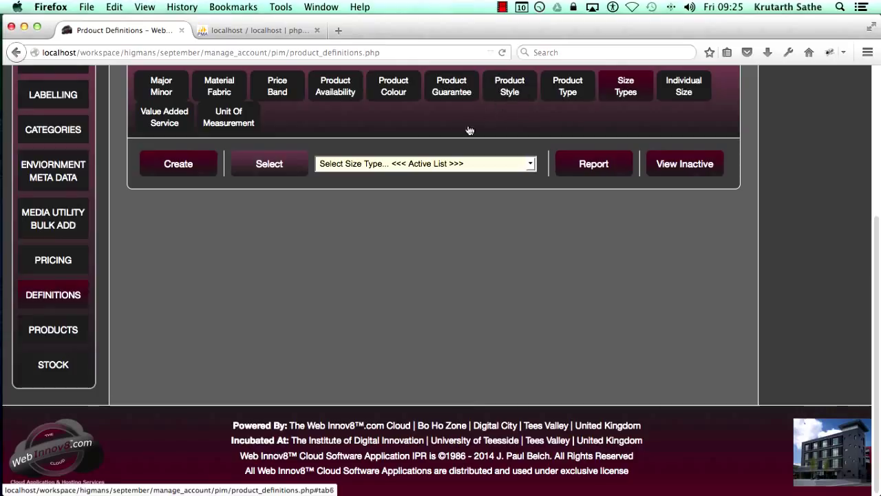
{"action": "left_click", "coordinate": [198, 165]}
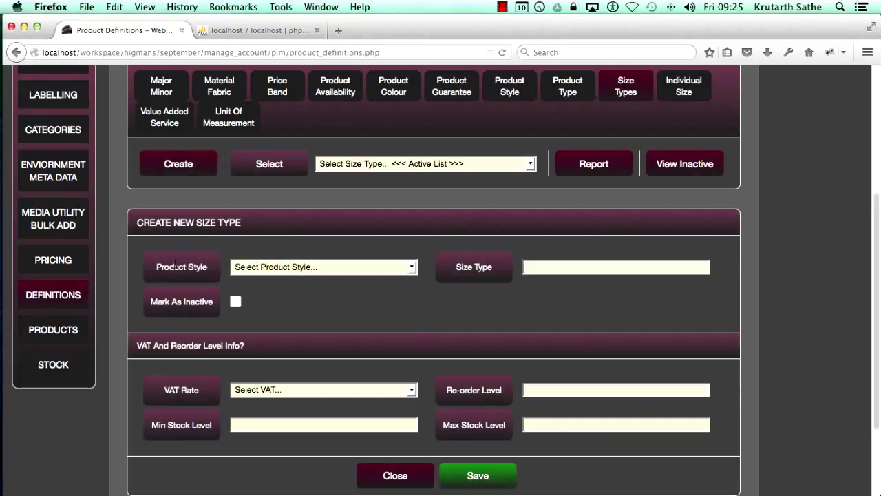
{"action": "left_click_drag", "start_coordinate": [163, 268], "coordinate": [292, 272]}
{"action": "left_click", "coordinate": [292, 272]}
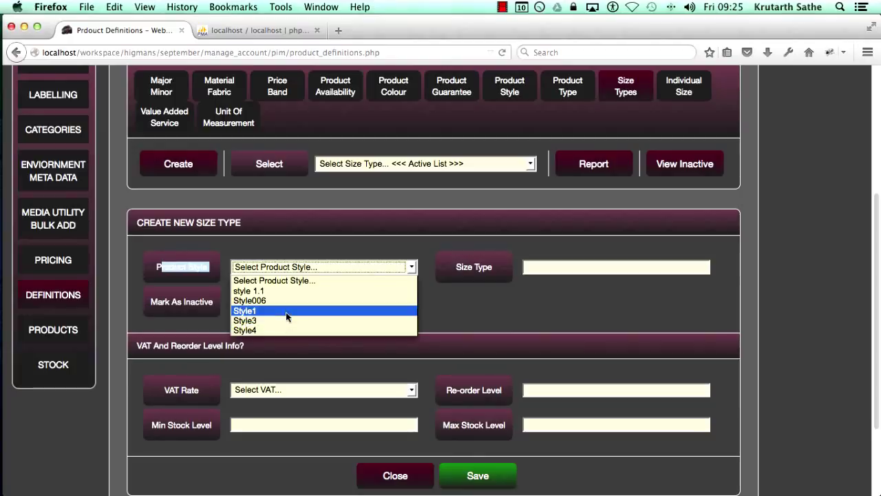
{"action": "left_click", "coordinate": [287, 316]}
{"action": "triple_click", "coordinate": [470, 268]}
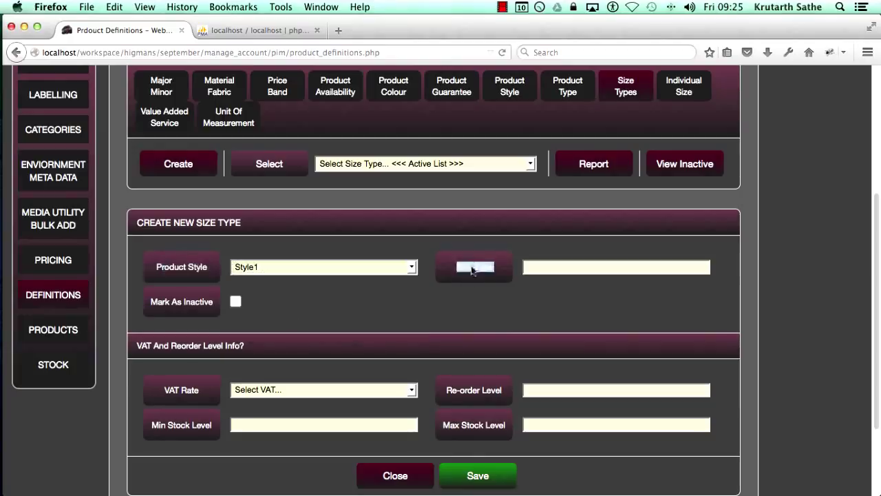
{"action": "left_click", "coordinate": [491, 332]}
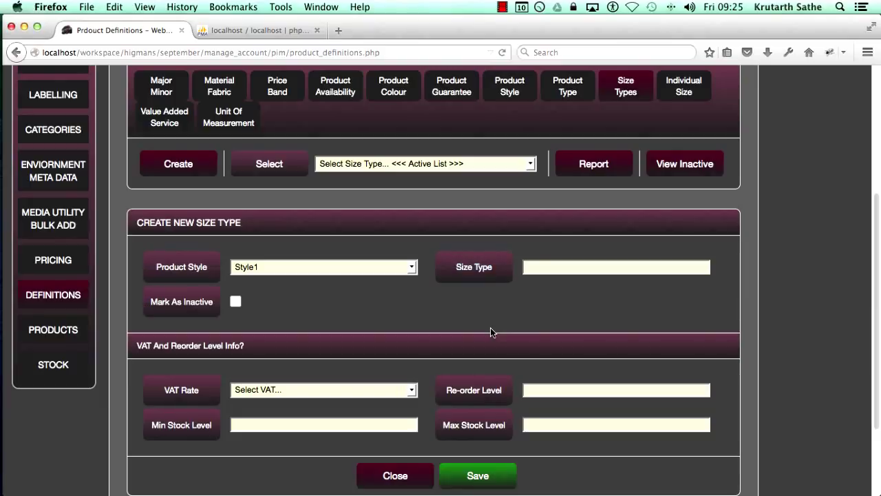
{"action": "left_click", "coordinate": [545, 267]}
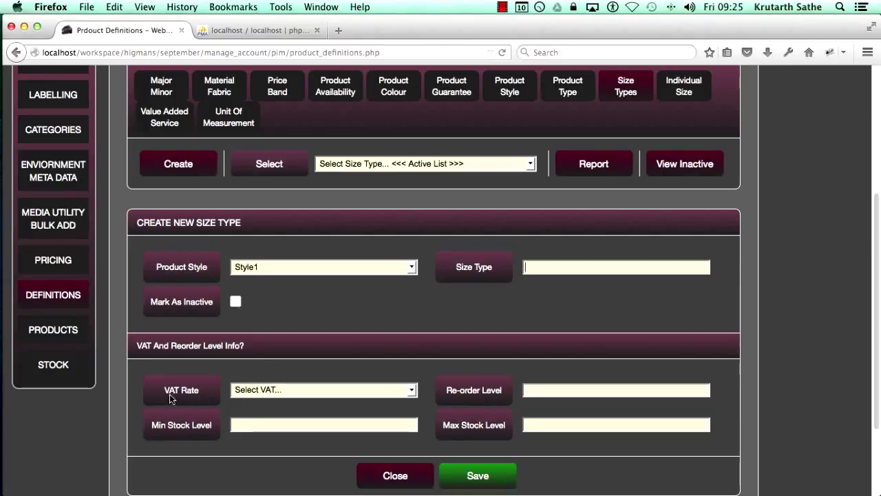
Set the new size type's VAT rate to 5 (Reduced), and change it to 20 (Standard)
{"action": "triple_click", "coordinate": [167, 390]}
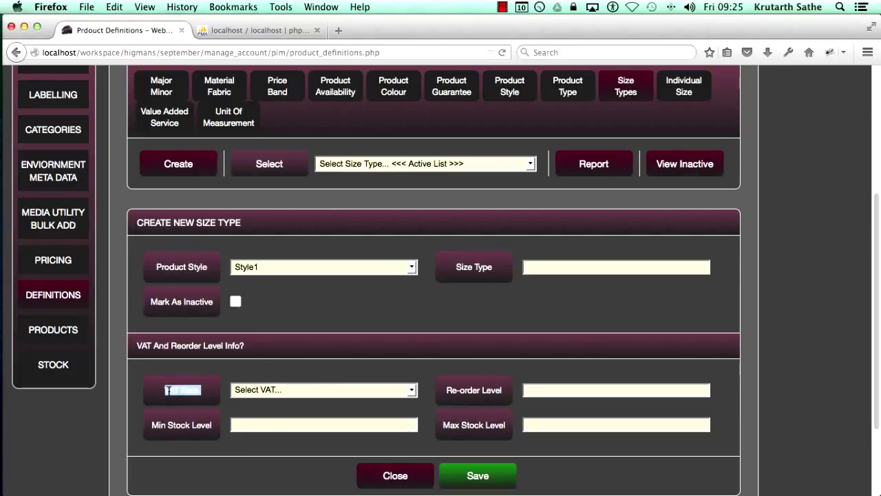
{"action": "left_click", "coordinate": [324, 390]}
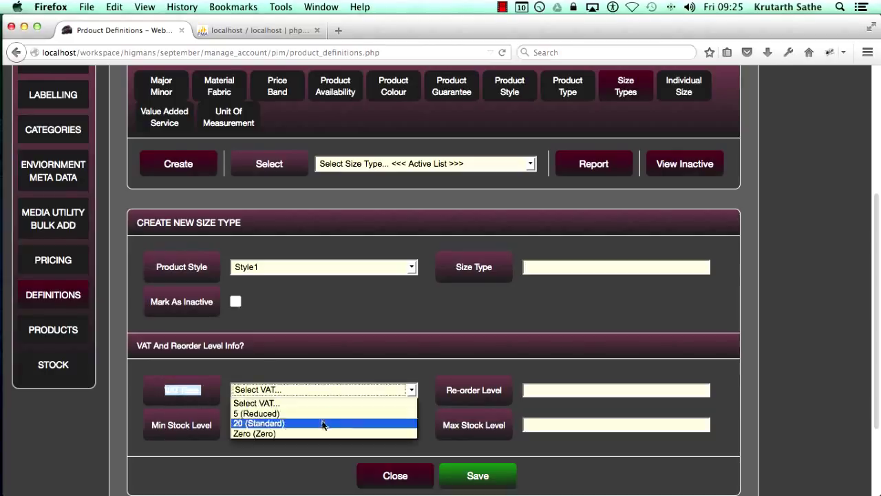
{"action": "left_click", "coordinate": [321, 418]}
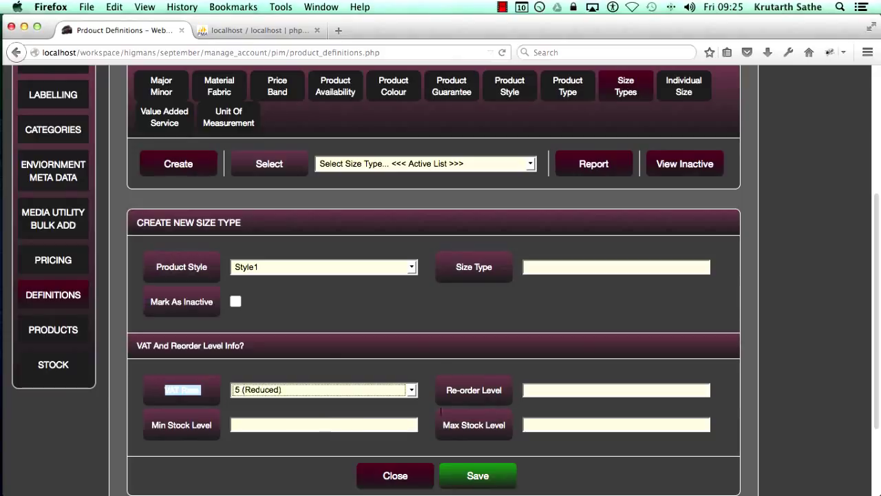
{"action": "left_click", "coordinate": [560, 424]}
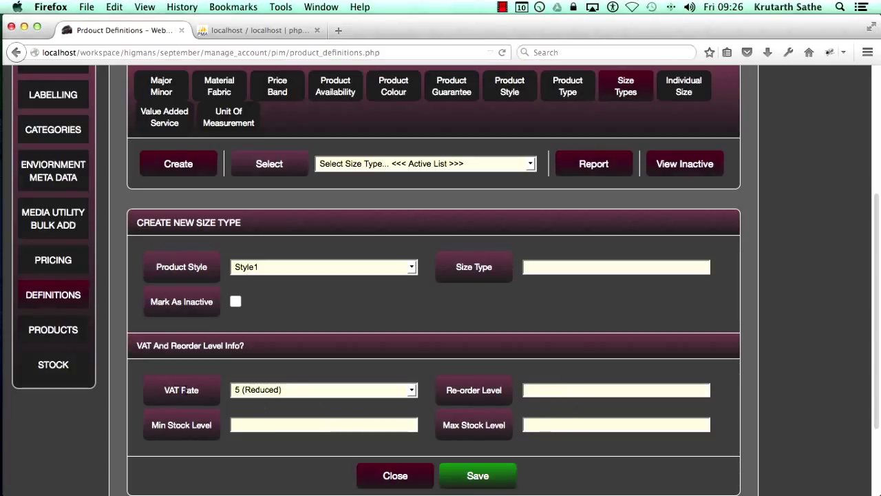
{"action": "left_click", "coordinate": [320, 393]}
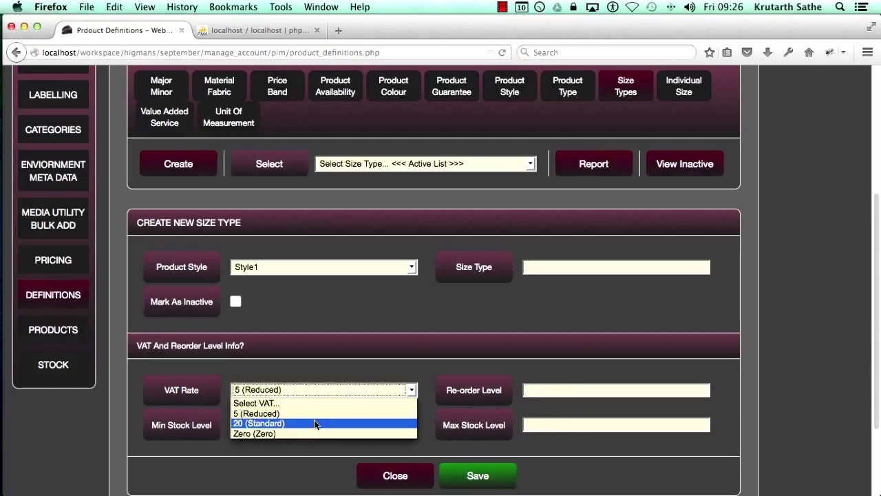
{"action": "left_click", "coordinate": [315, 424]}
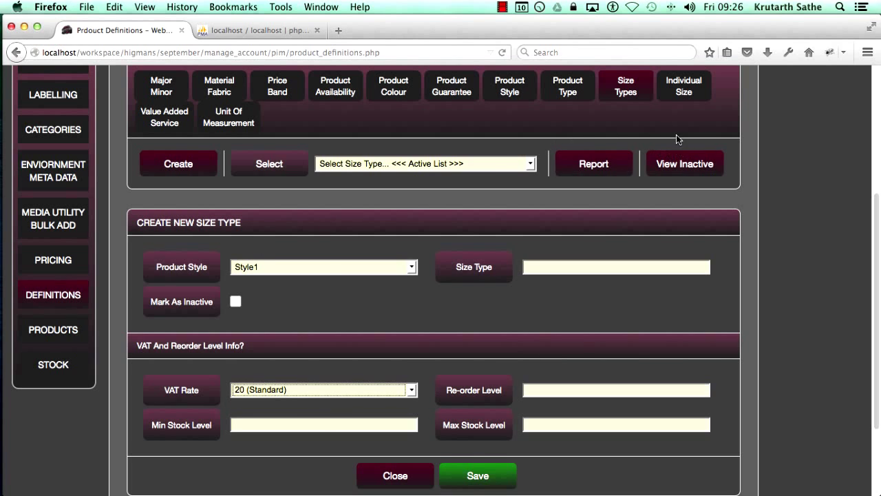
In the Individual Size definitions, open the form for a new size and choose size type 1.1 under style 1.1
{"action": "left_click", "coordinate": [677, 102]}
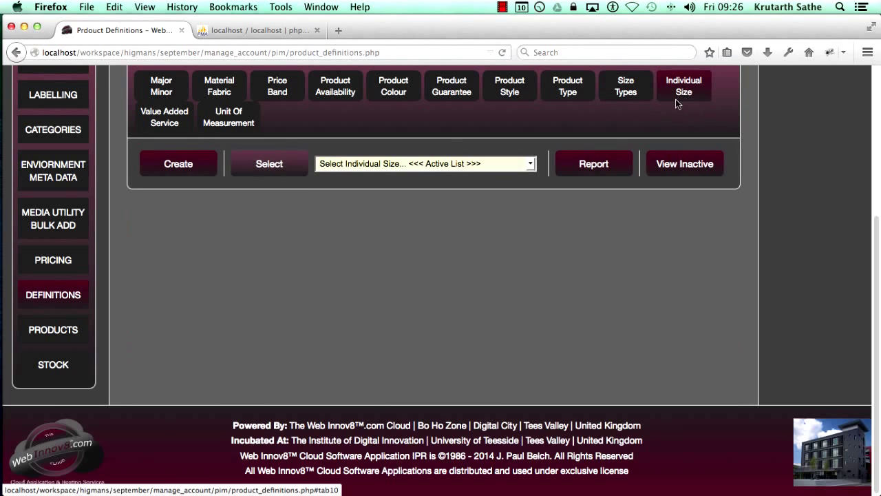
{"action": "left_click", "coordinate": [180, 165]}
{"action": "left_click", "coordinate": [279, 300]}
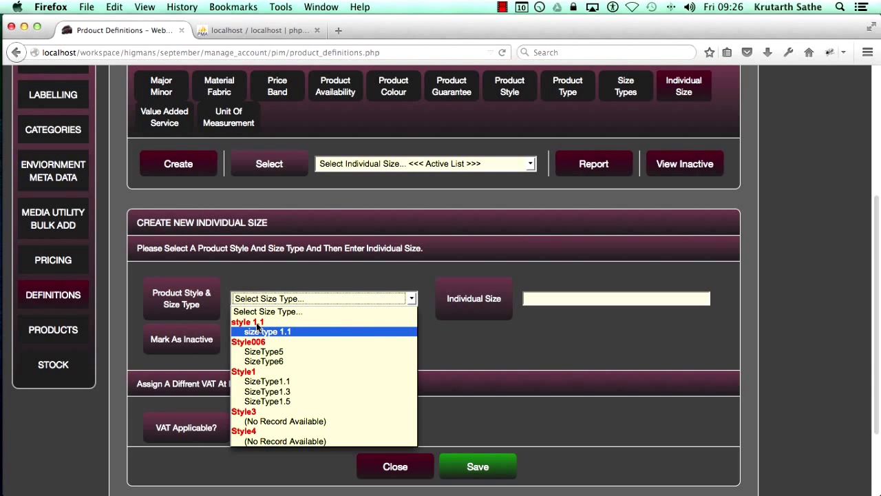
{"action": "left_click", "coordinate": [298, 330]}
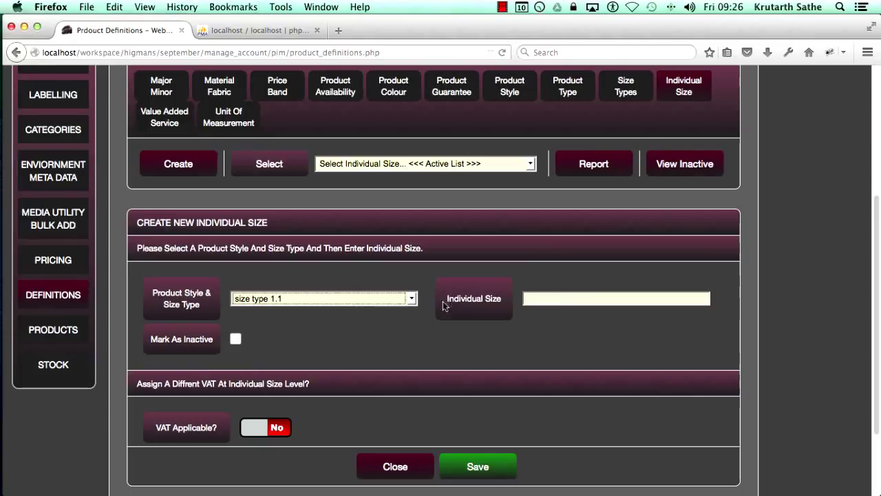
{"action": "left_click", "coordinate": [580, 303]}
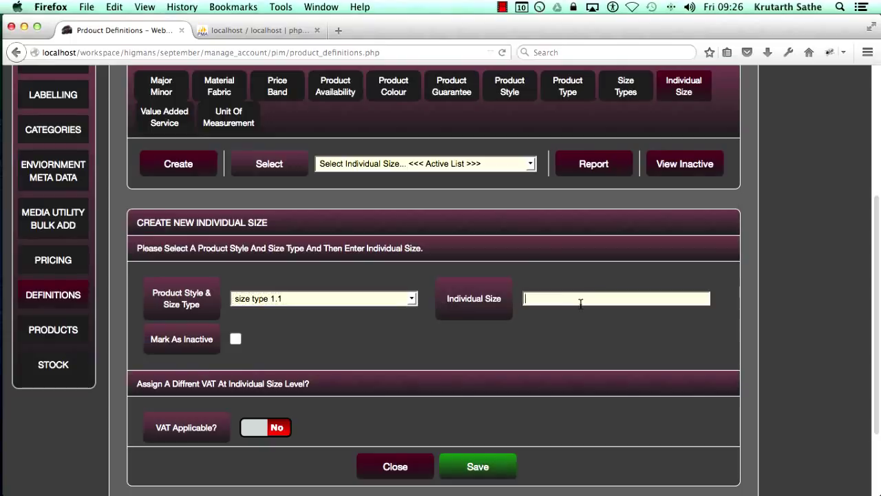
{"action": "left_click", "coordinate": [290, 299]}
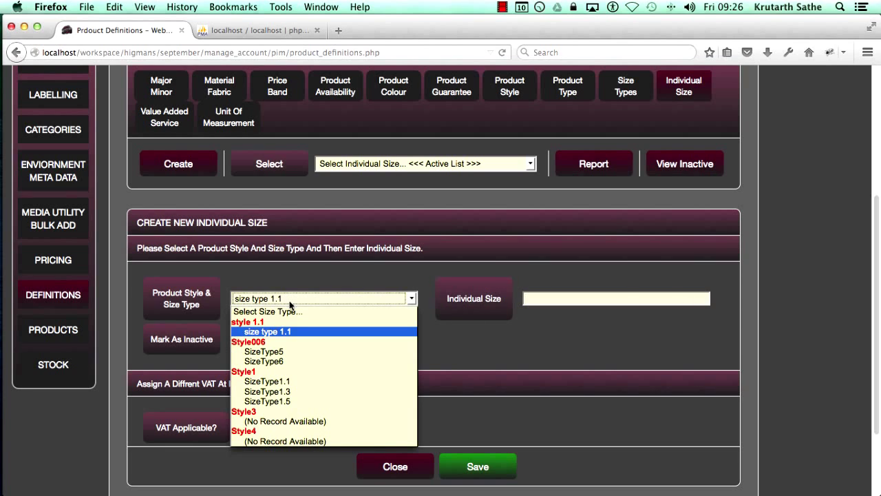
{"action": "left_click", "coordinate": [258, 331]}
Make a separate VAT applicable to the new individual size and set its VAT rate to Zero (Zero)
{"action": "scroll", "coordinate": [826, 330], "scroll_direction": "down", "scroll_amount": 3}
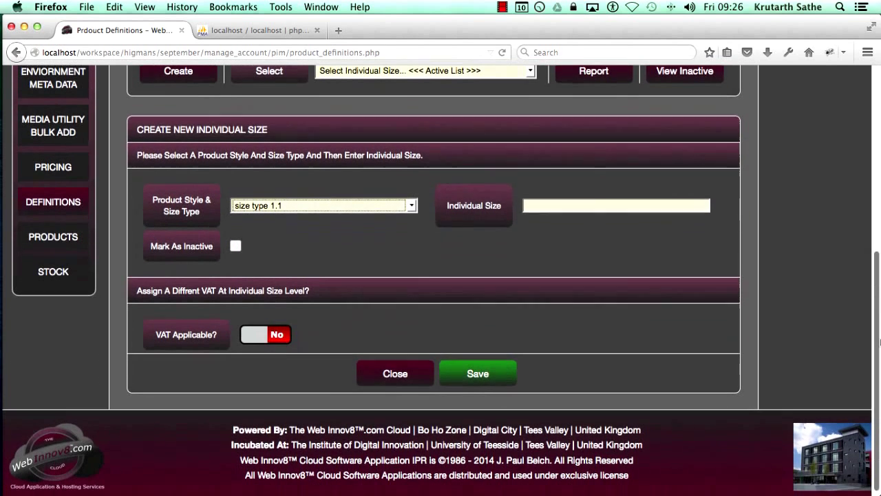
{"action": "left_click_drag", "start_coordinate": [879, 348], "coordinate": [878, 317]}
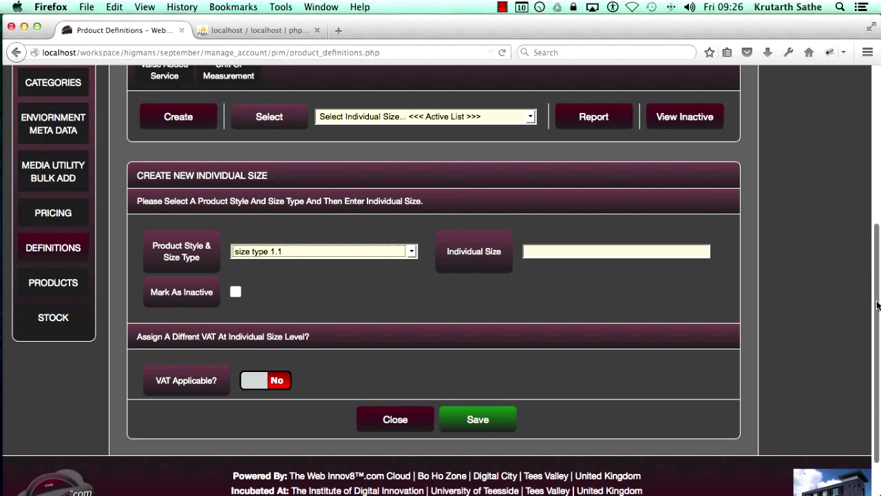
{"action": "scroll", "coordinate": [879, 296], "scroll_direction": "up", "scroll_amount": 2}
{"action": "left_click_drag", "start_coordinate": [879, 281], "coordinate": [879, 274]}
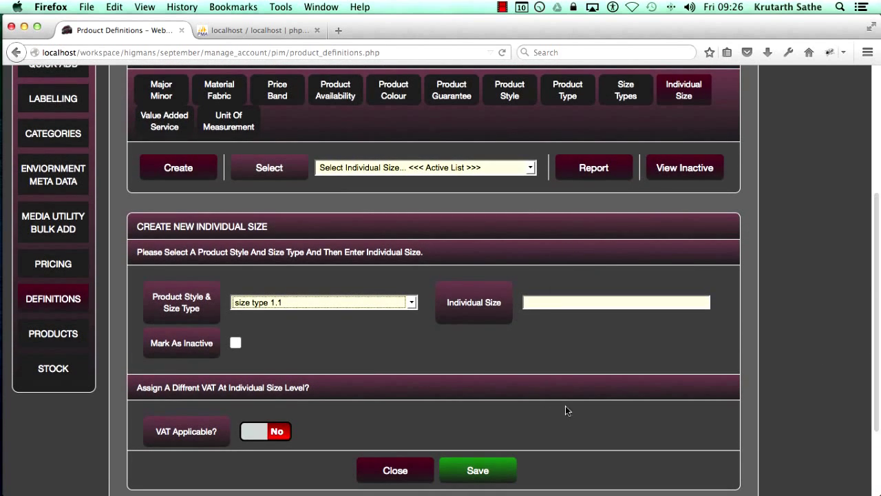
{"action": "left_click_drag", "start_coordinate": [878, 313], "coordinate": [878, 363]}
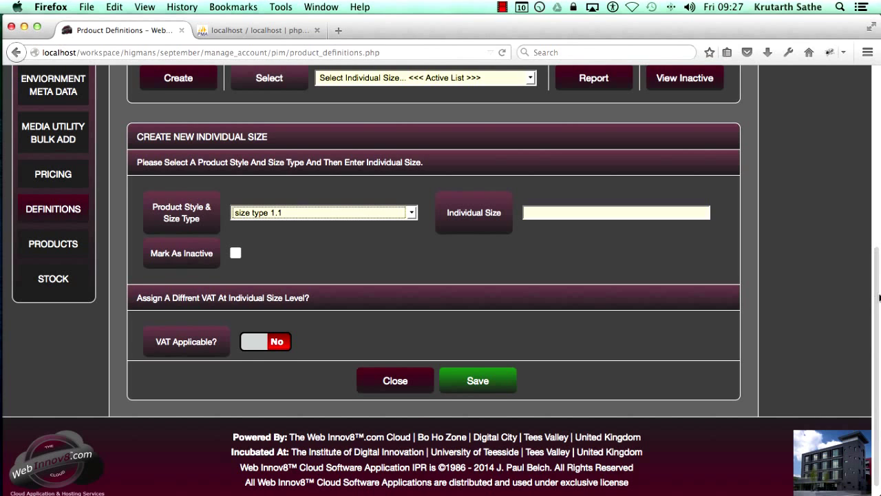
{"action": "scroll", "coordinate": [878, 337], "scroll_direction": "down", "scroll_amount": 1}
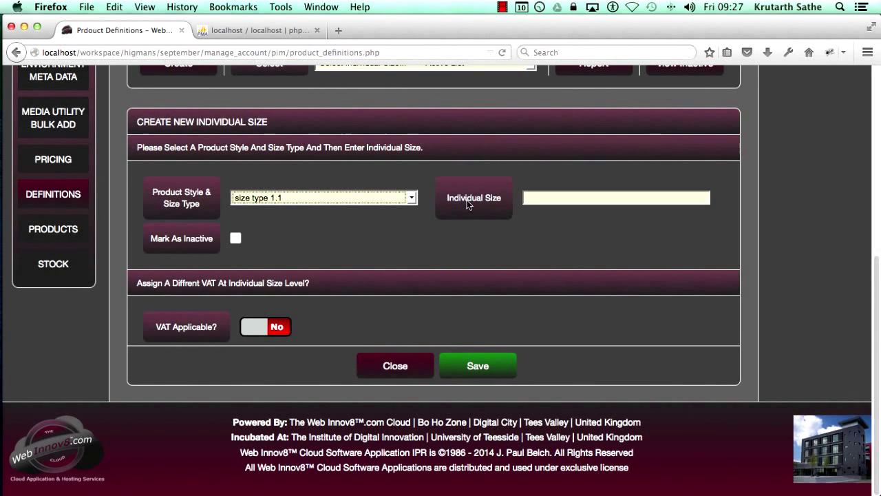
{"action": "left_click", "coordinate": [276, 327]}
{"action": "left_click", "coordinate": [336, 365]}
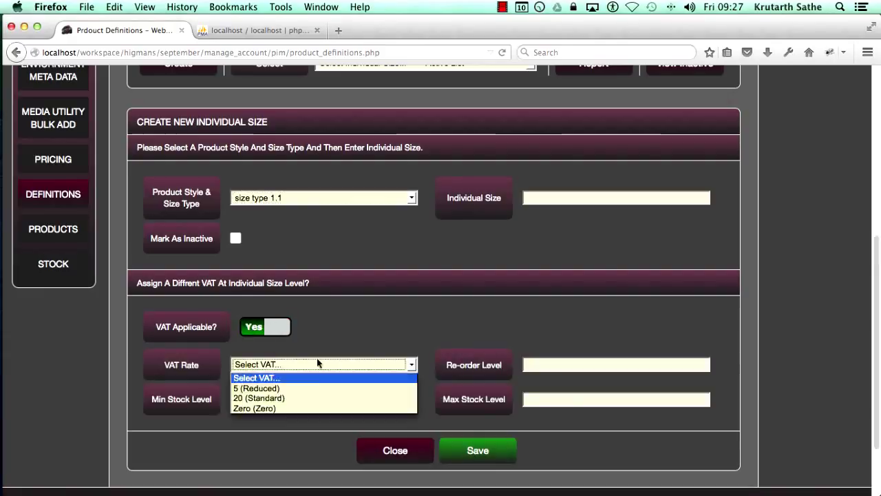
{"action": "left_click", "coordinate": [314, 407]}
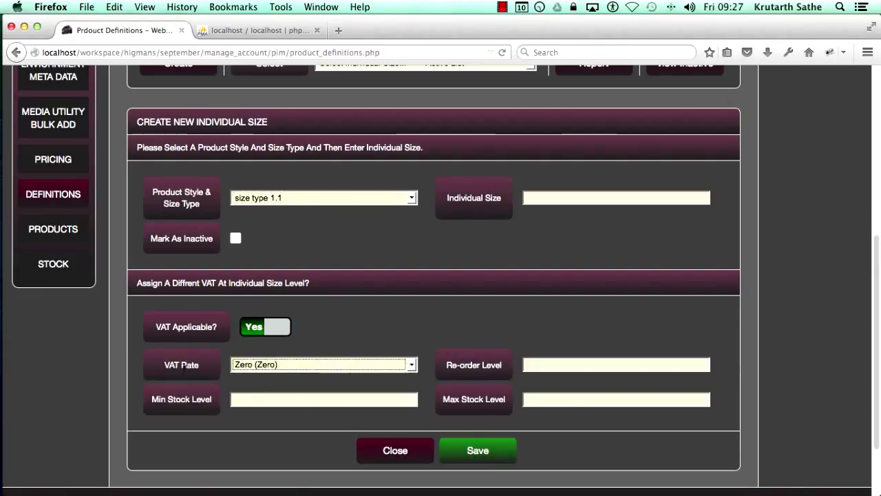
{"action": "left_click_drag", "start_coordinate": [164, 365], "coordinate": [201, 365]}
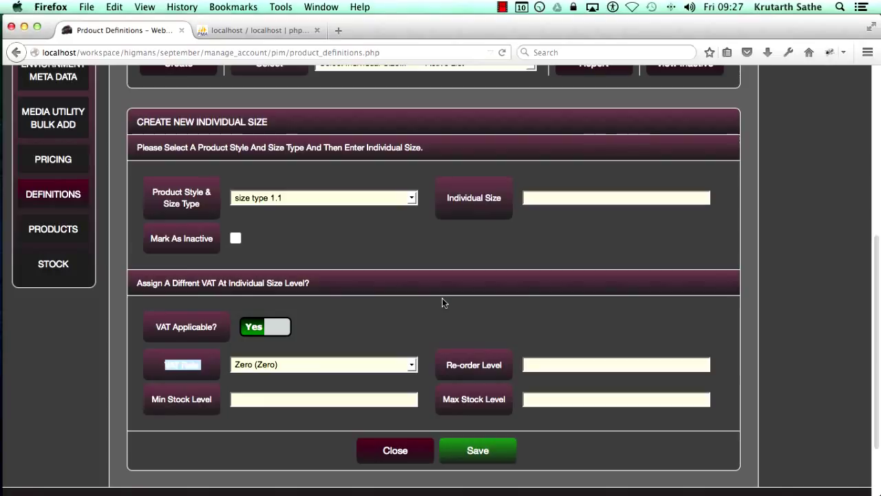
{"action": "left_click", "coordinate": [571, 365]}
{"action": "left_click", "coordinate": [567, 399]}
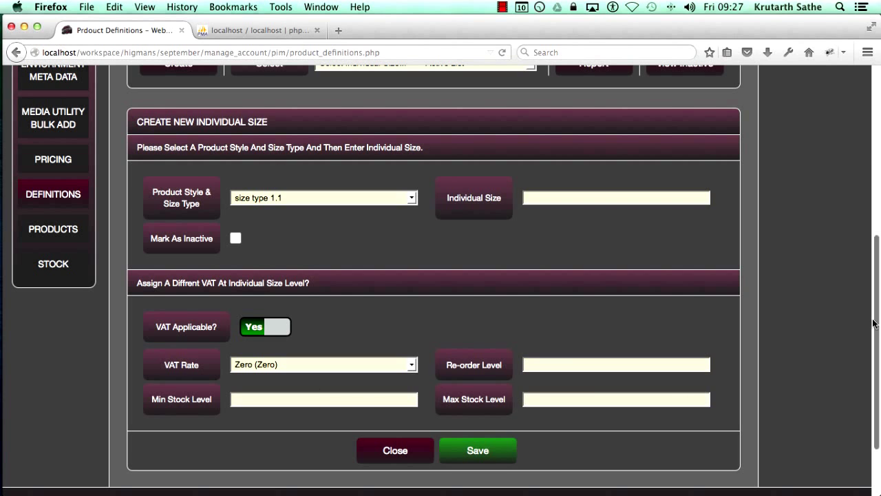
Switch to the Value Added Service definitions and display their report
{"action": "left_click_drag", "start_coordinate": [877, 324], "coordinate": [879, 224]}
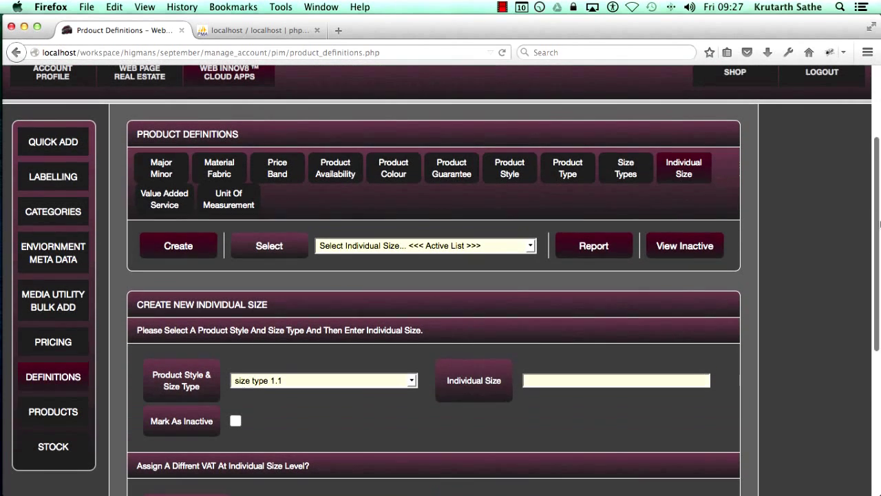
{"action": "left_click", "coordinate": [159, 199]}
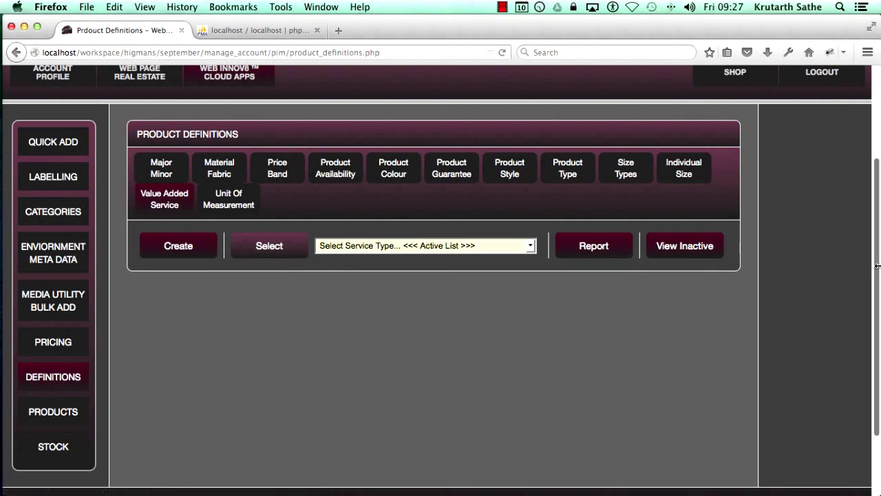
{"action": "left_click", "coordinate": [603, 253]}
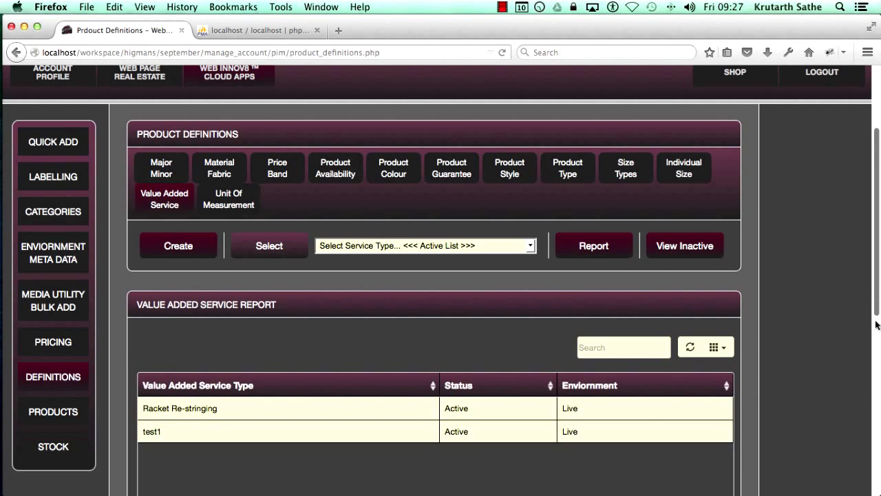
{"action": "mouse_move", "coordinate": [879, 303]}
{"action": "left_mouse_down"}
{"action": "mouse_move", "coordinate": [879, 410]}
{"action": "mouse_move", "coordinate": [879, 317]}
{"action": "left_mouse_up"}
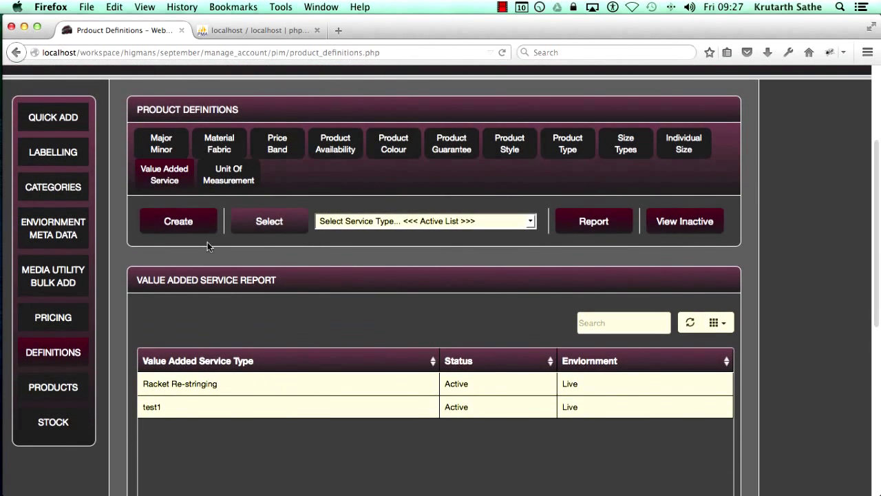
Display the Unit Of Measurement report, and open the form for a new unit of measurement
{"action": "left_click", "coordinate": [222, 179]}
{"action": "left_click", "coordinate": [559, 222]}
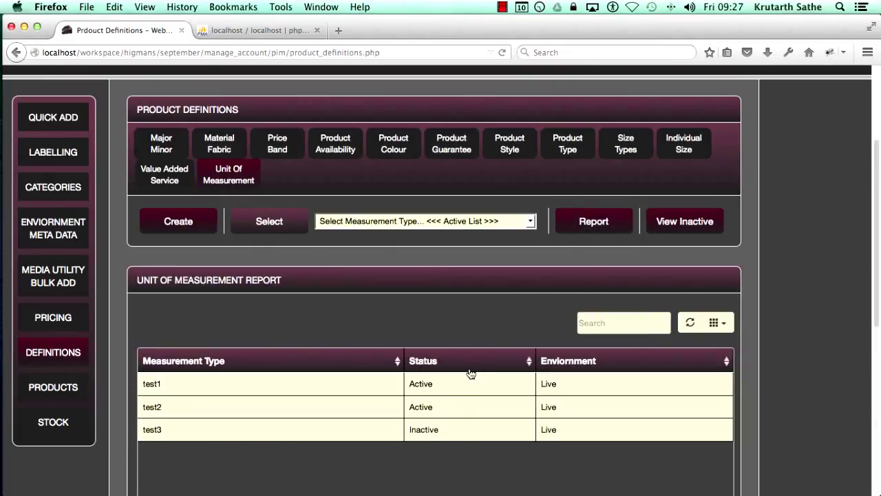
{"action": "left_click", "coordinate": [165, 219]}
{"action": "mouse_move", "coordinate": [876, 258]}
{"action": "left_mouse_down"}
{"action": "mouse_move", "coordinate": [874, 236]}
{"action": "mouse_move", "coordinate": [874, 260]}
{"action": "left_mouse_up"}
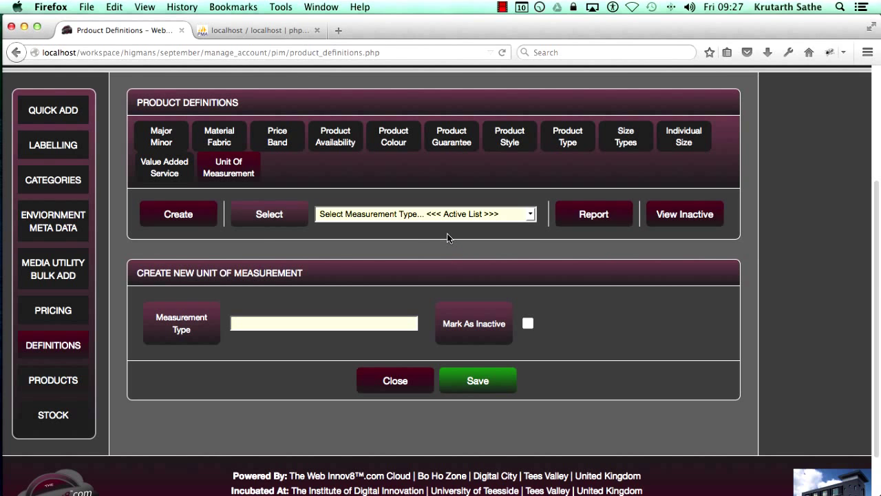
{"action": "left_click_drag", "start_coordinate": [877, 215], "coordinate": [879, 263]}
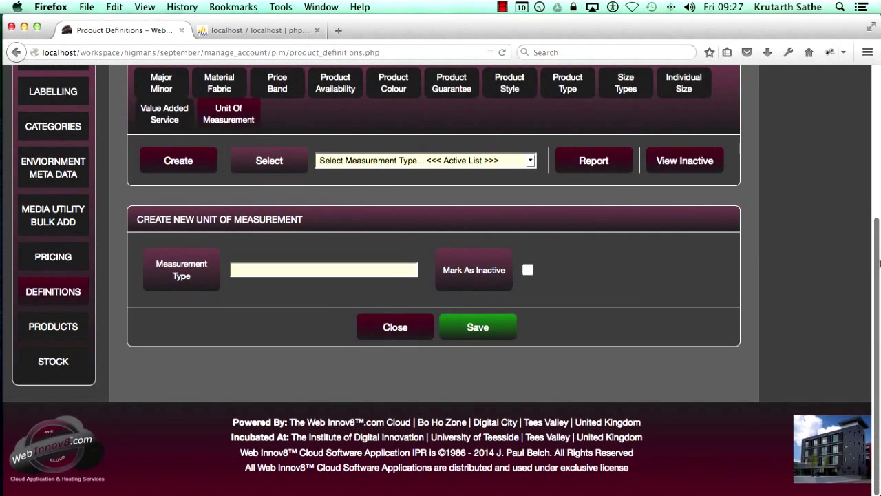
In the Stock section's Stock Season settings, switch the use of stock seasons to No and back to Yes
{"action": "left_click", "coordinate": [61, 365]}
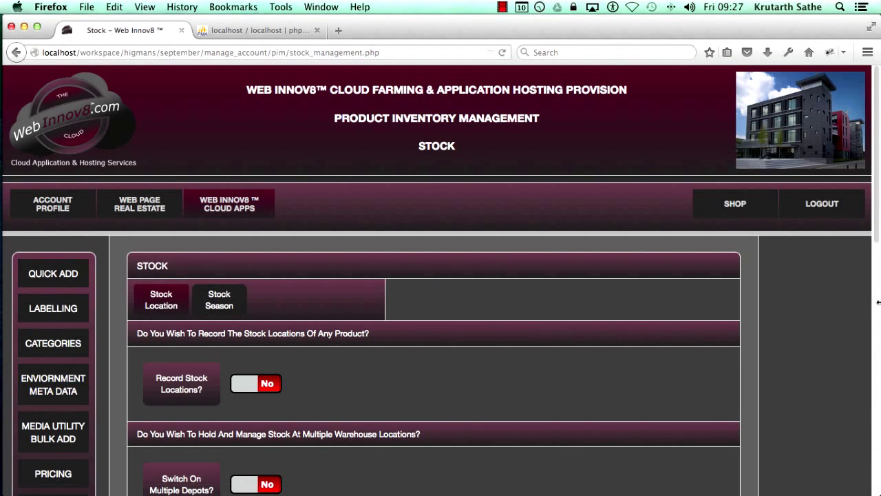
{"action": "scroll", "coordinate": [877, 245], "scroll_direction": "down", "scroll_amount": 2}
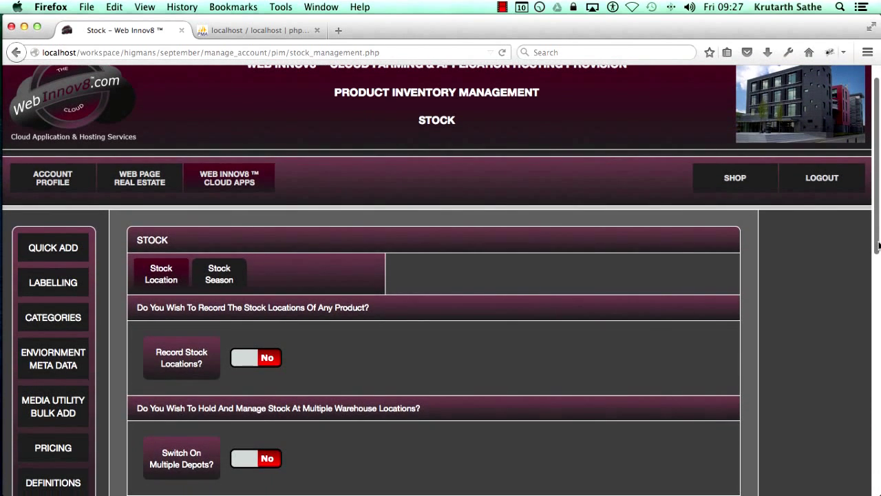
{"action": "left_click", "coordinate": [219, 269]}
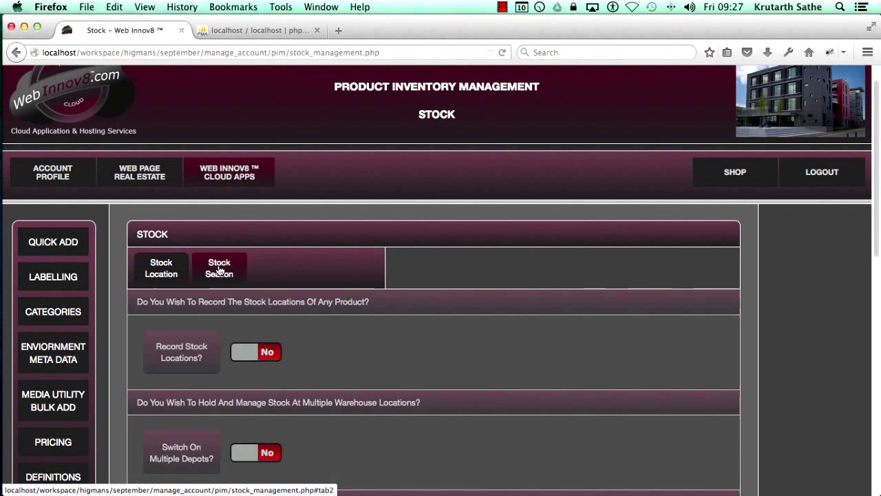
{"action": "scroll", "coordinate": [879, 275], "scroll_direction": "down", "scroll_amount": 4}
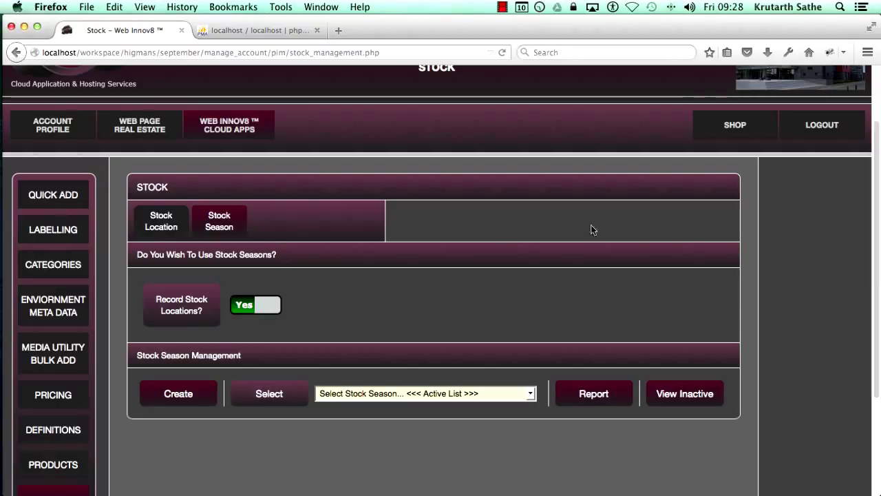
{"action": "left_click", "coordinate": [269, 310]}
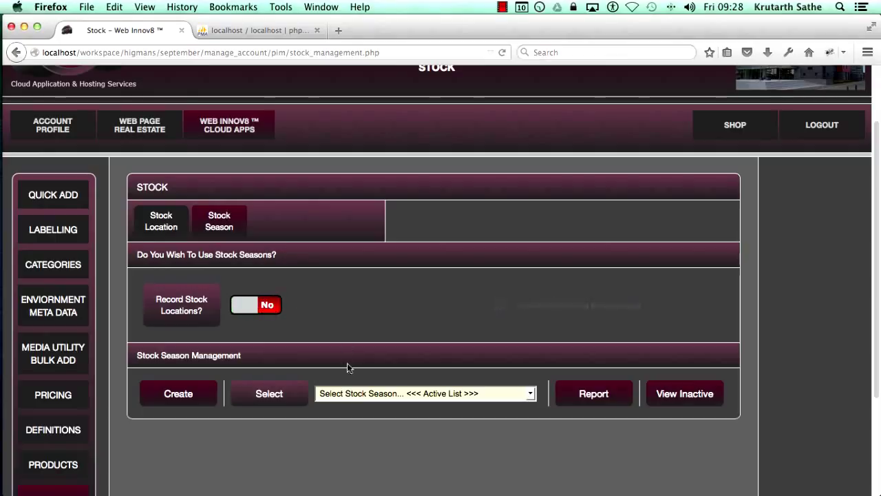
{"action": "left_click", "coordinate": [270, 310]}
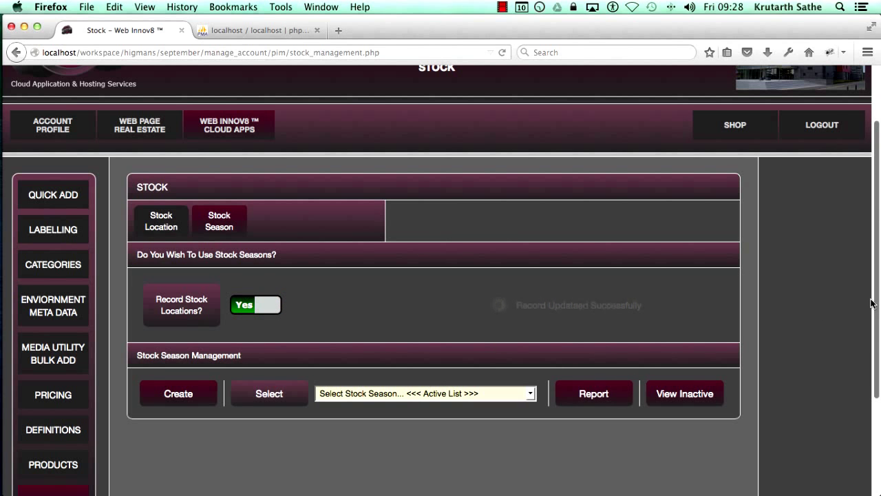
Open the form for a new stock season and look over its fields and the active season list
{"action": "left_click_drag", "start_coordinate": [871, 299], "coordinate": [866, 405]}
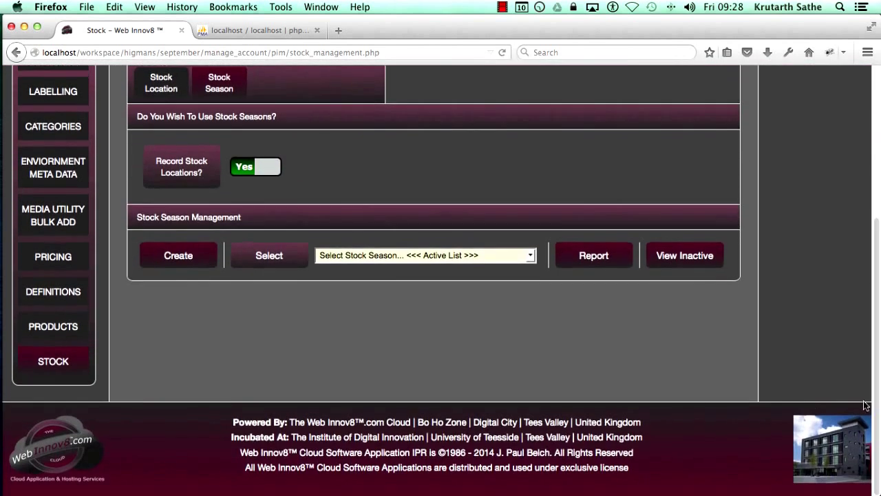
{"action": "left_click", "coordinate": [181, 258]}
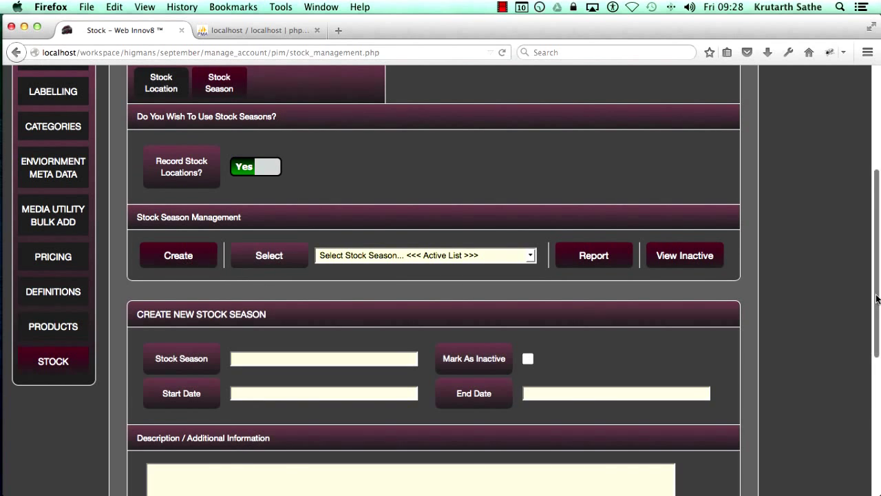
{"action": "left_click_drag", "start_coordinate": [879, 298], "coordinate": [879, 368]}
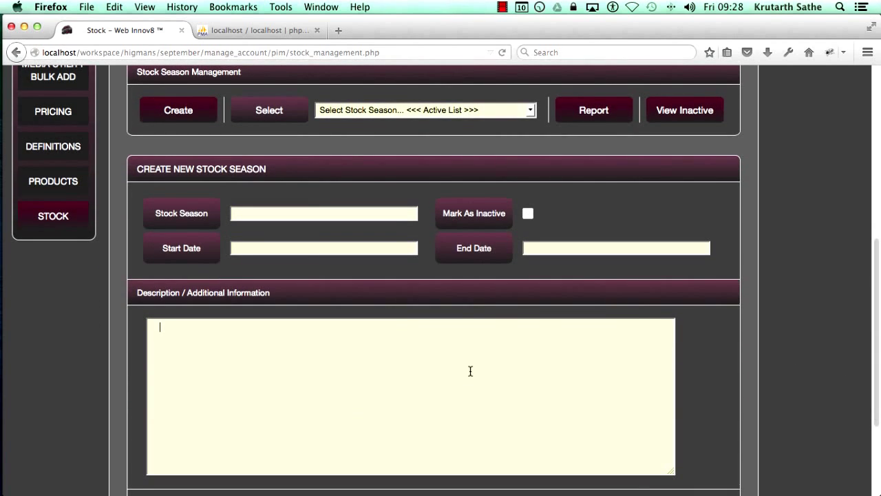
{"action": "left_click", "coordinate": [425, 111]}
{"action": "left_click", "coordinate": [425, 110]}
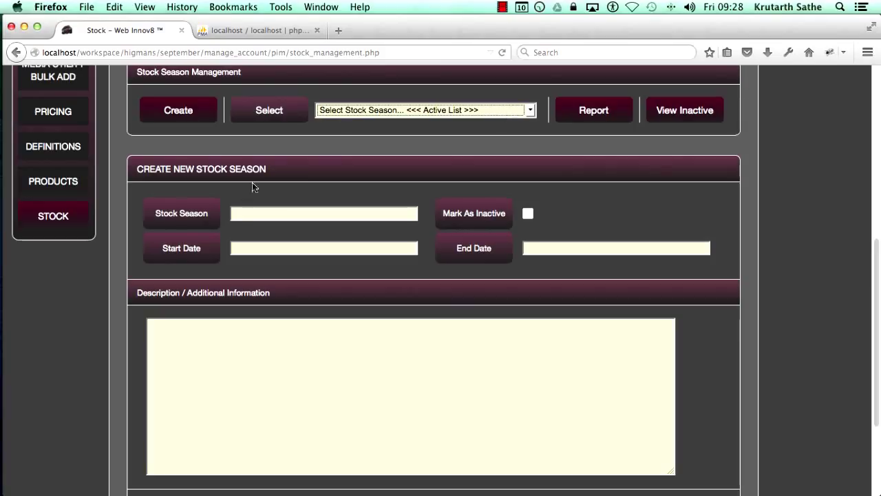
{"action": "left_click", "coordinate": [315, 214]}
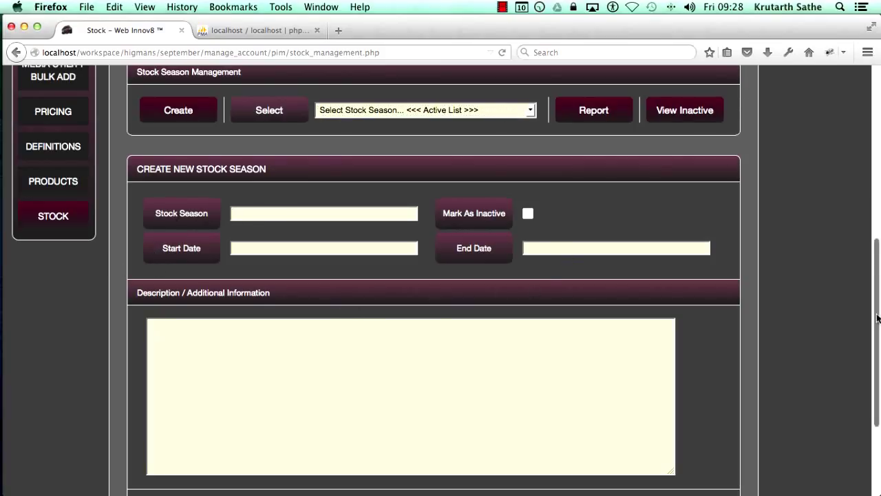
{"action": "scroll", "coordinate": [857, 276], "scroll_direction": "down", "scroll_amount": 3}
Display the report of stock seasons
{"action": "scroll", "coordinate": [857, 275], "scroll_direction": "up", "scroll_amount": 5}
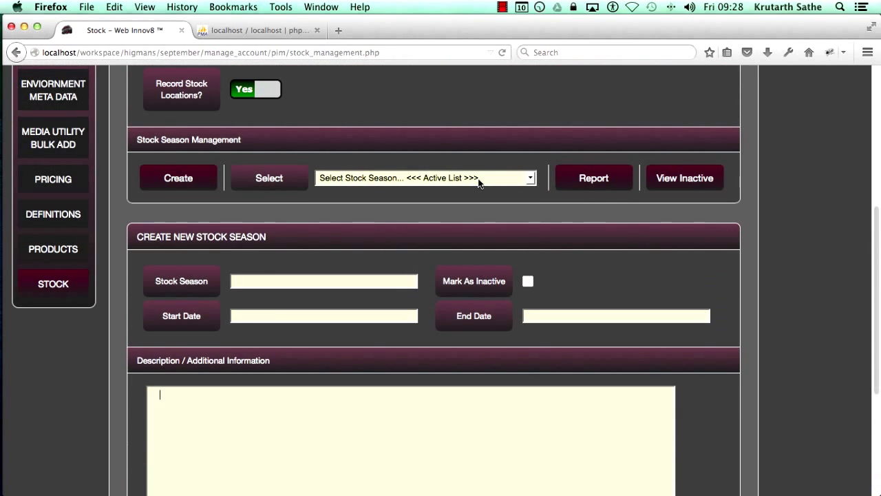
{"action": "left_click", "coordinate": [591, 184]}
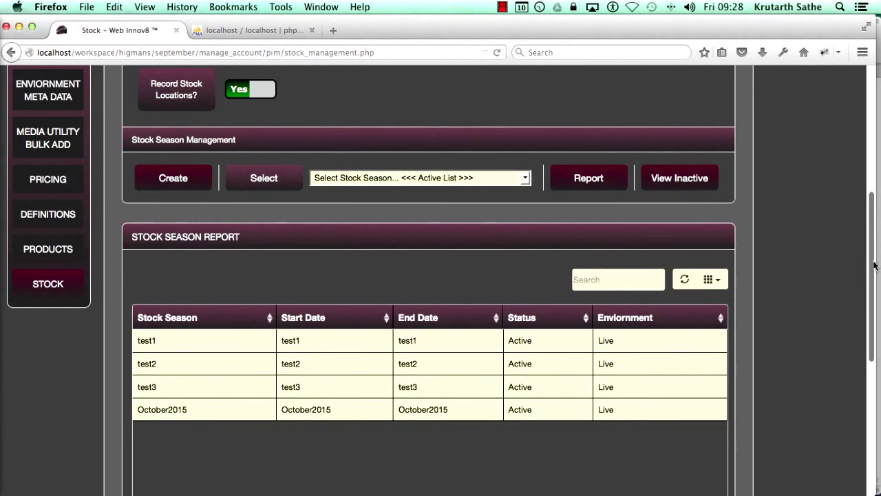
{"action": "mouse_move", "coordinate": [879, 263]}
{"action": "left_mouse_down"}
{"action": "mouse_move", "coordinate": [865, 202]}
{"action": "mouse_move", "coordinate": [870, 254]}
{"action": "left_mouse_up"}
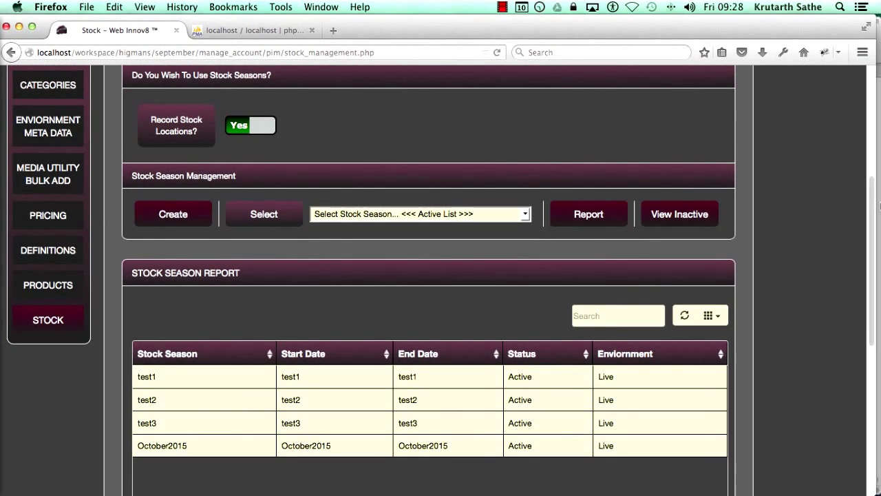
In the Stock Location settings, switch on multiple depots
{"action": "left_click_drag", "start_coordinate": [873, 212], "coordinate": [863, 160]}
{"action": "left_click", "coordinate": [157, 172]}
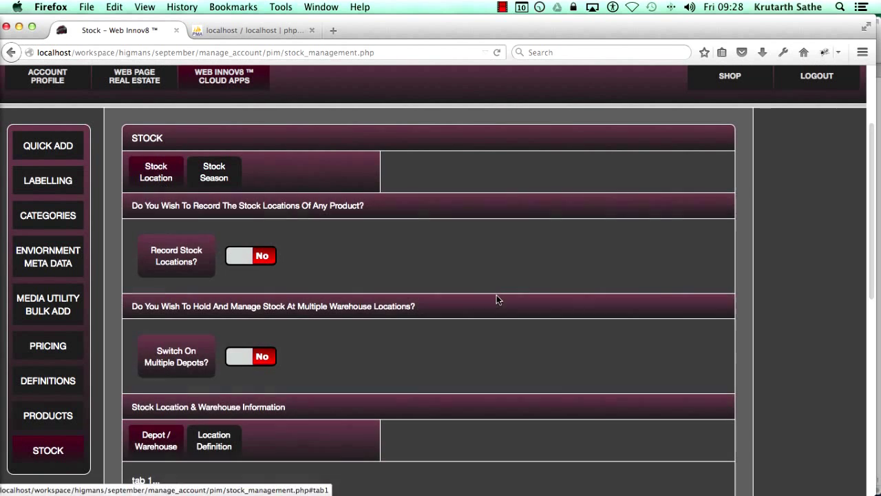
{"action": "left_click_drag", "start_coordinate": [872, 226], "coordinate": [876, 273]}
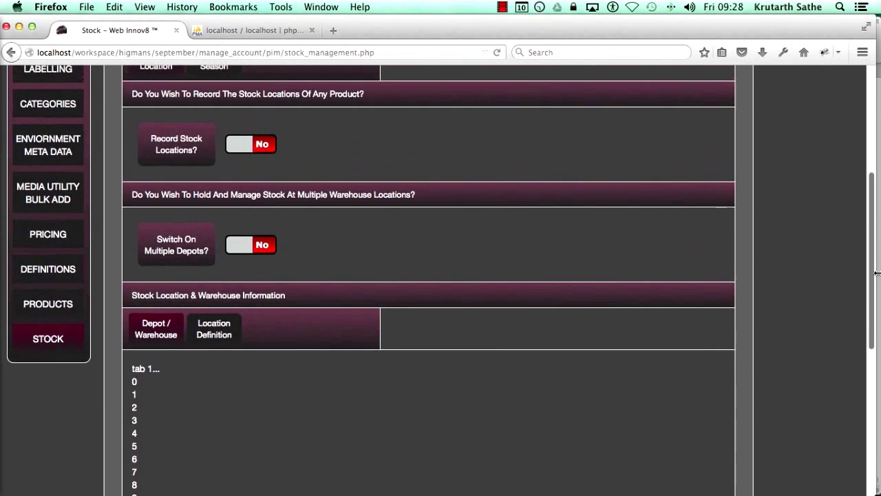
{"action": "left_click", "coordinate": [259, 248]}
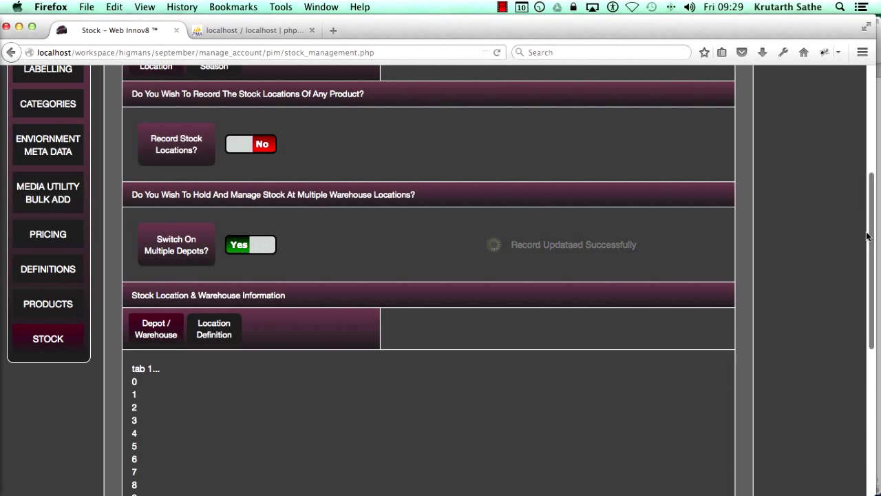
In the aisle section of Location Definition, open the form for a new aisle and check the active aisle list
{"action": "scroll", "coordinate": [408, 276], "scroll_direction": "down", "scroll_amount": 5}
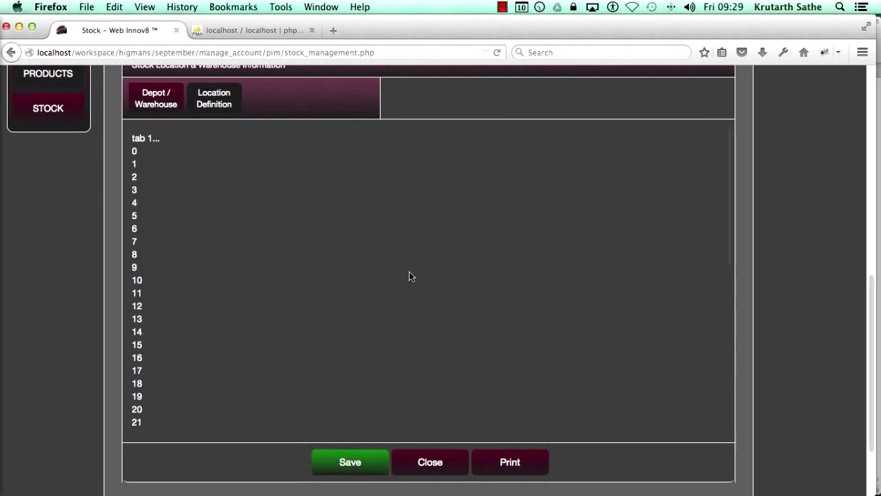
{"action": "left_click", "coordinate": [216, 102]}
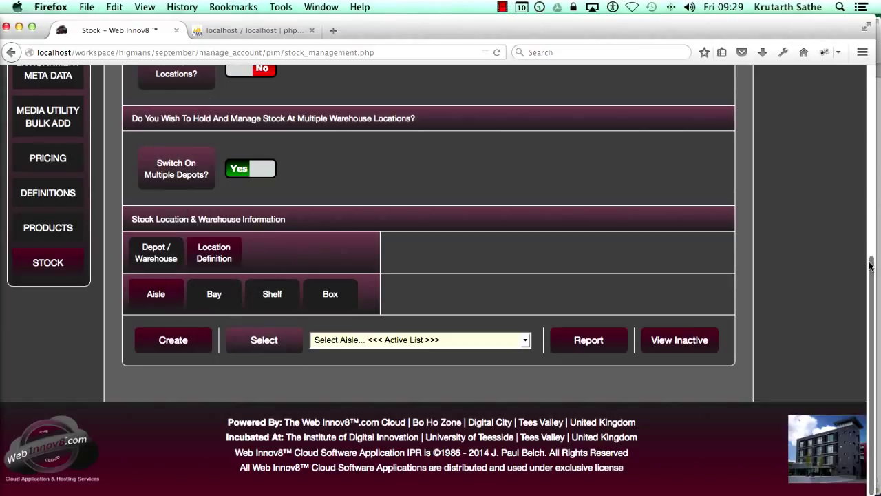
{"action": "left_click", "coordinate": [173, 340]}
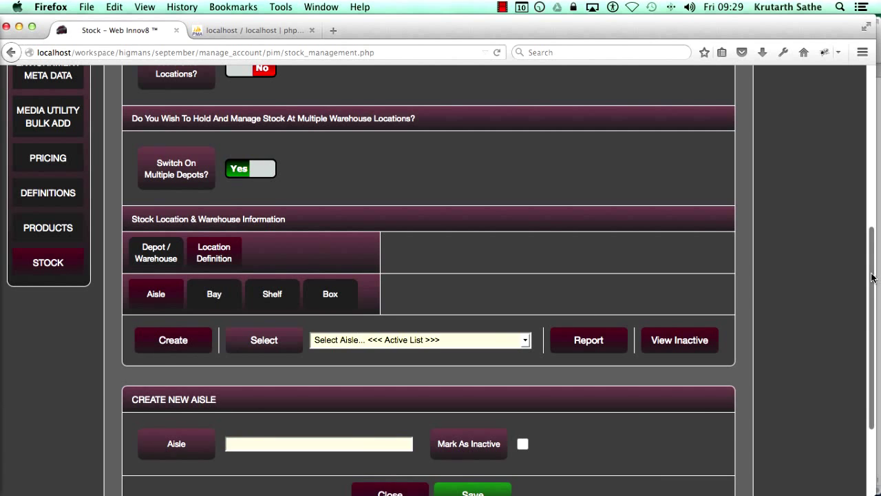
{"action": "scroll", "coordinate": [861, 309], "scroll_direction": "down", "scroll_amount": 3}
{"action": "left_click", "coordinate": [380, 262]}
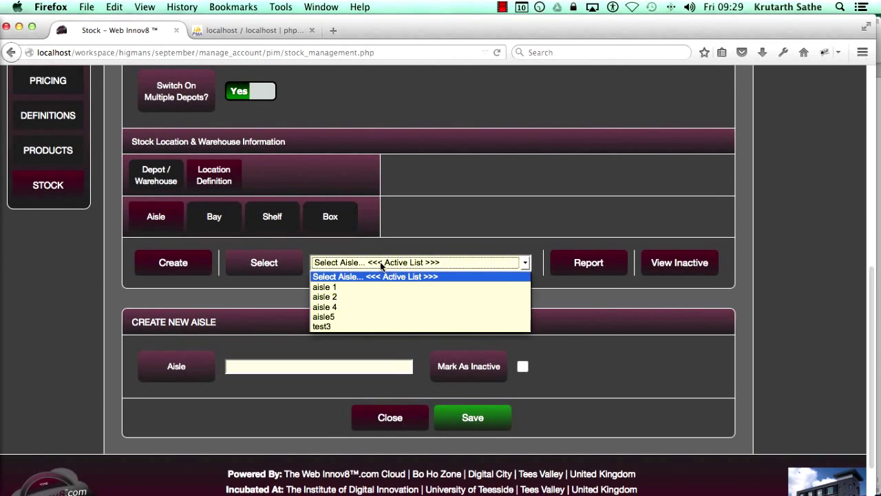
{"action": "left_click", "coordinate": [380, 262]}
Enter aisle7 as the new aisle's name, and change it to aisle4
{"action": "left_click", "coordinate": [314, 366]}
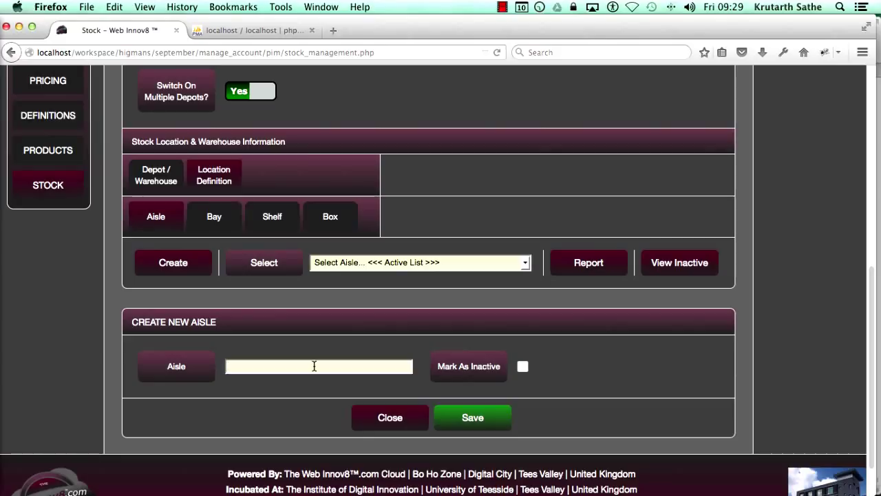
{"action": "type", "text": "aisle7"}
{"action": "key", "text": "super+a"}
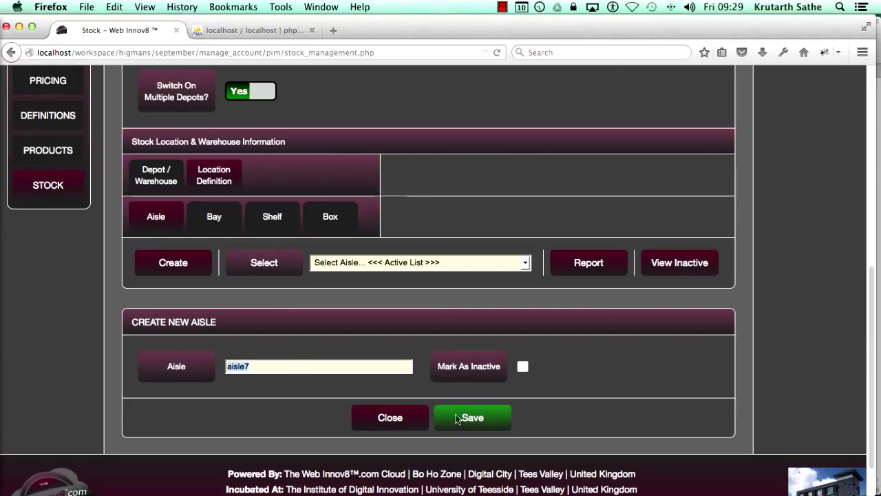
{"action": "left_click", "coordinate": [298, 367]}
{"action": "key", "text": "BackSpace"}
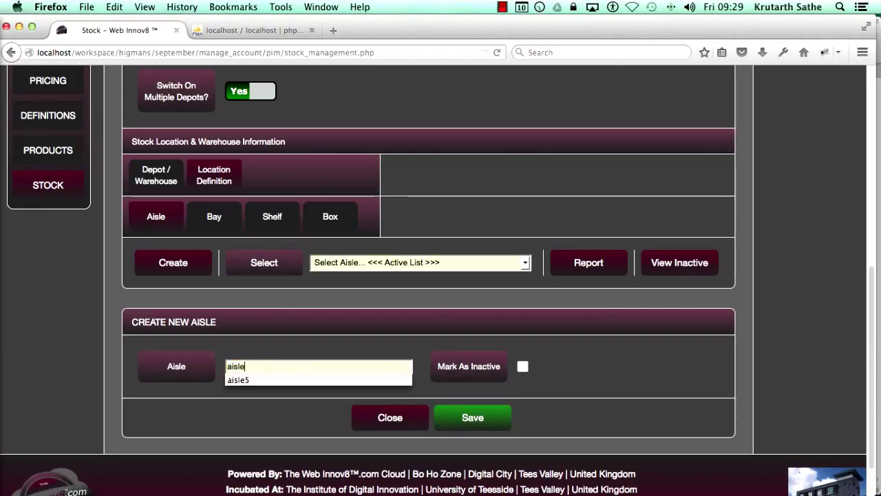
{"action": "type", "text": "4"}
Compare the name with the active aisle list, change it to "aisle 4" and try to save the new aisle
{"action": "left_click", "coordinate": [357, 262]}
{"action": "left_click", "coordinate": [357, 263]}
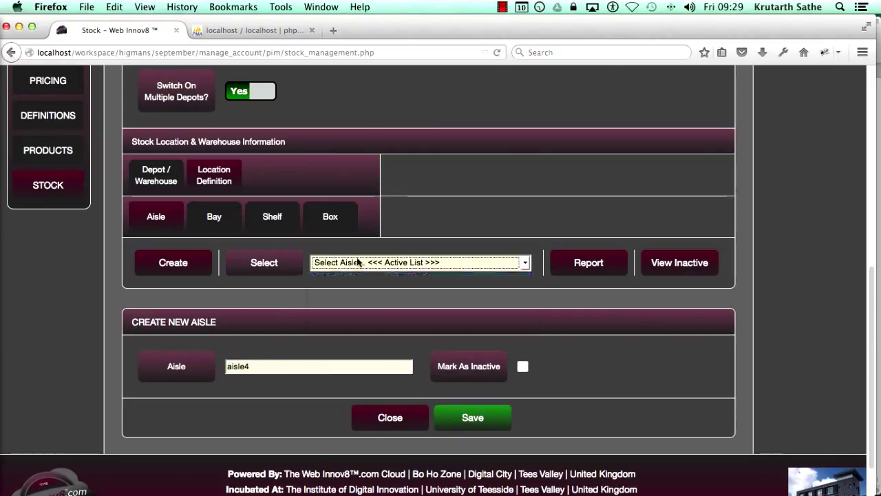
{"action": "left_click", "coordinate": [358, 262]}
{"action": "left_click", "coordinate": [357, 262]}
{"action": "left_click", "coordinate": [277, 366]}
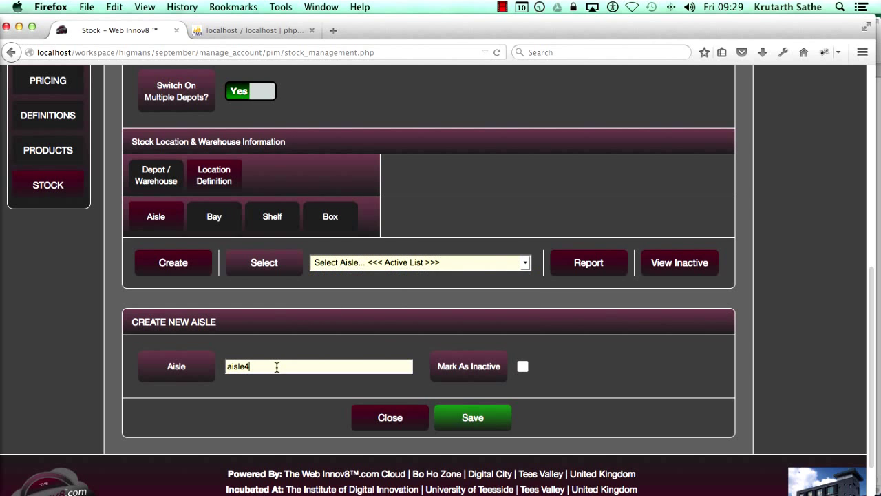
{"action": "key", "text": "BackSpace"}
{"action": "type", "text": "4"}
{"action": "left_click", "coordinate": [449, 423]}
Read the message about the attempted aisle save above the Stock settings, and return to the new aisle form
{"action": "scroll", "coordinate": [448, 423], "scroll_direction": "up", "scroll_amount": 5}
{"action": "left_click_drag", "start_coordinate": [172, 269], "coordinate": [551, 273]}
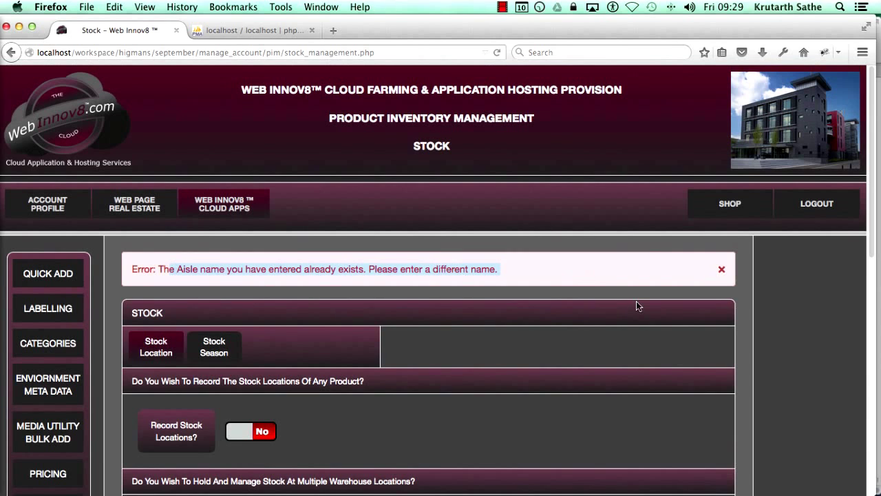
{"action": "left_click", "coordinate": [673, 296]}
{"action": "scroll", "coordinate": [875, 292], "scroll_direction": "down", "scroll_amount": 10}
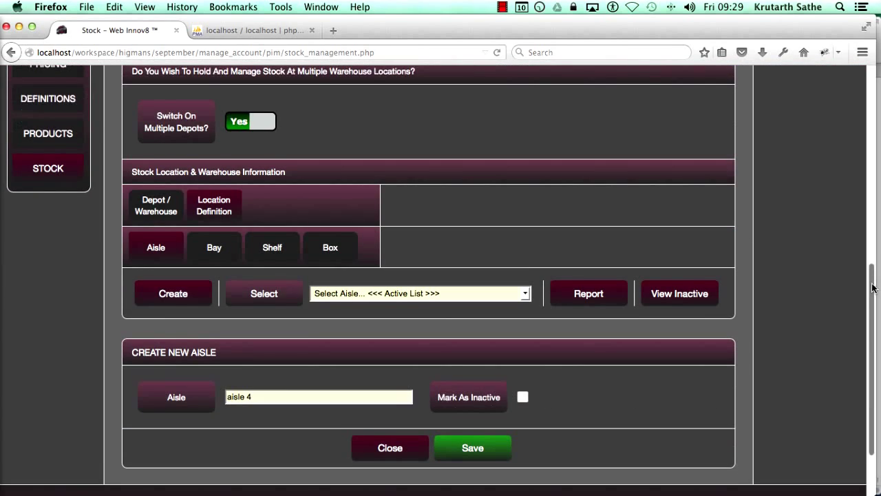
Change the new aisle's name to aisle7, save it and read the message above the Stock settings
{"action": "key", "text": "BackSpace"}
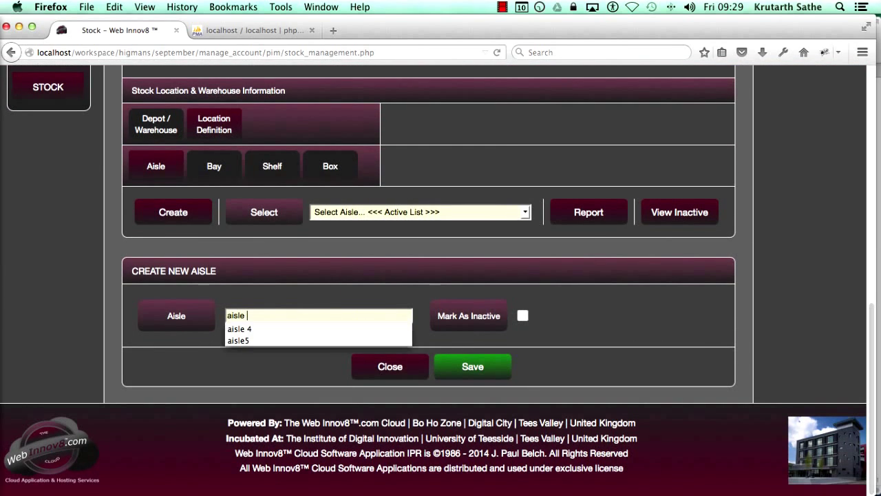
{"action": "type", "text": "7"}
{"action": "key", "text": "BackSpace"}
{"action": "key", "text": "BackSpace"}
{"action": "type", "text": "7"}
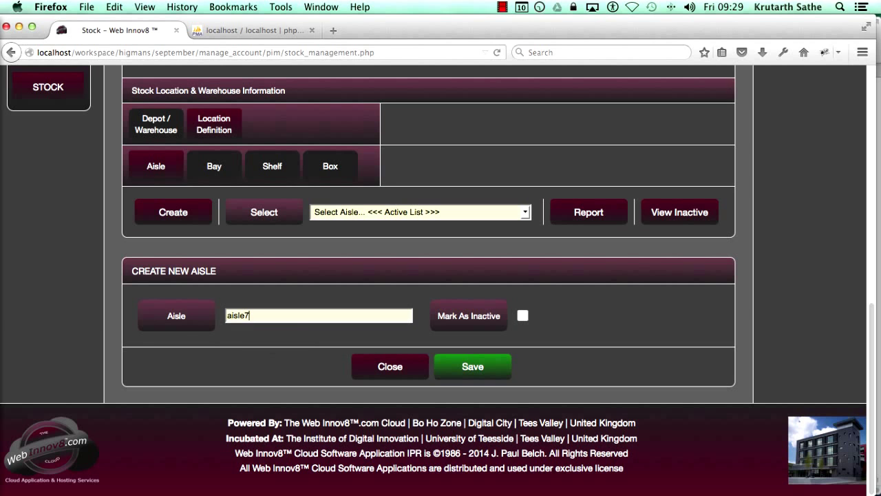
{"action": "key", "text": "super+a"}
{"action": "left_click", "coordinate": [436, 367]}
{"action": "scroll", "coordinate": [413, 351], "scroll_direction": "up", "scroll_amount": 3}
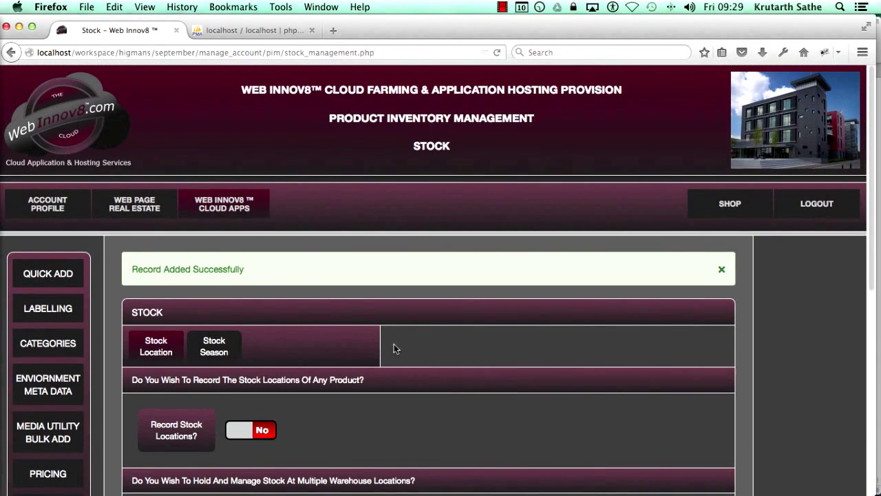
{"action": "left_click_drag", "start_coordinate": [163, 268], "coordinate": [363, 278]}
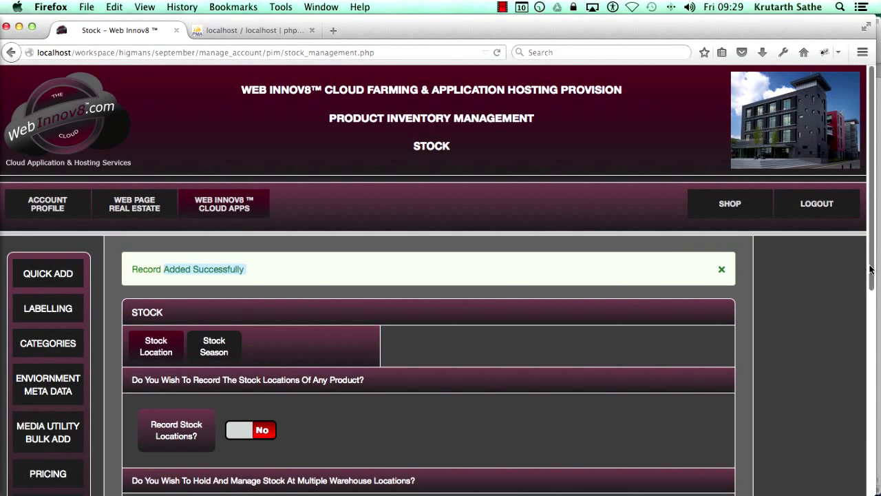
In the bay section of Location Definition, open the form for a new bay and assign it to aisle7
{"action": "scroll", "coordinate": [872, 270], "scroll_direction": "down", "scroll_amount": 5}
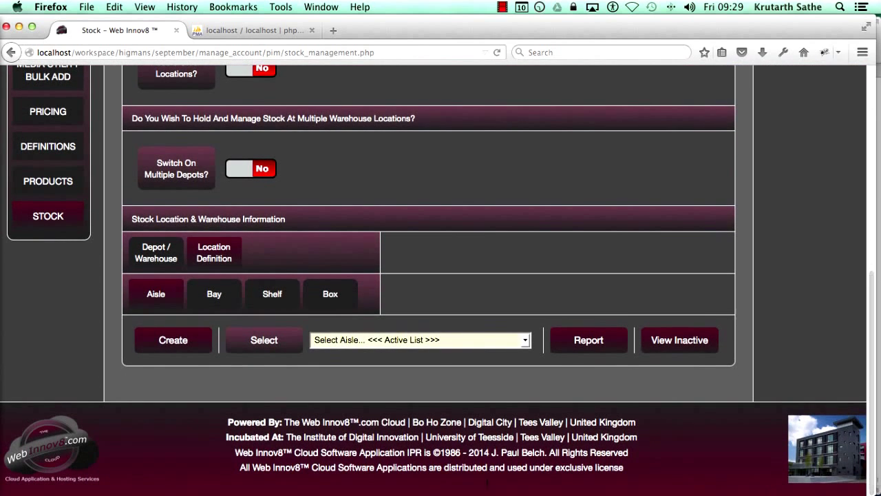
{"action": "left_click", "coordinate": [212, 296]}
{"action": "left_click", "coordinate": [186, 344]}
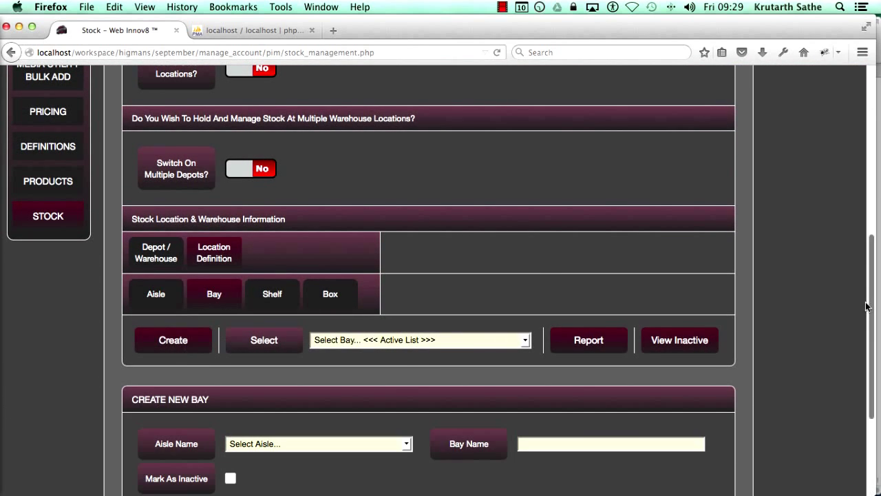
{"action": "scroll", "coordinate": [861, 309], "scroll_direction": "down", "scroll_amount": 2}
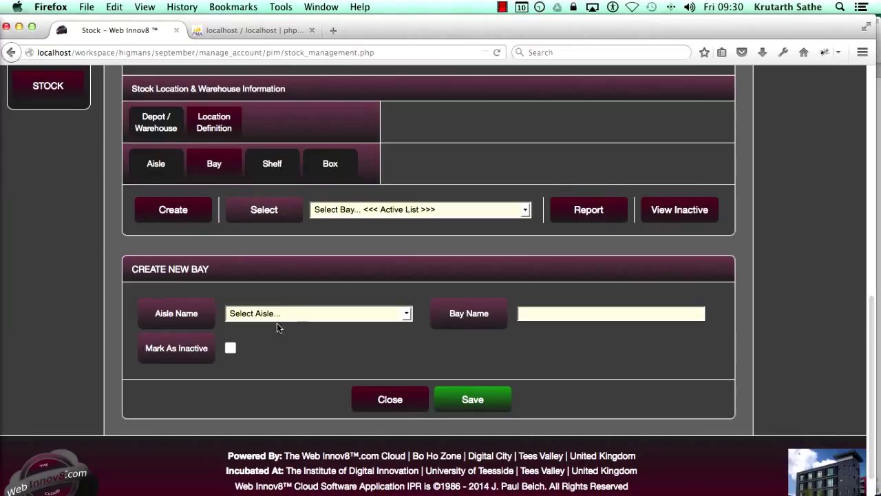
{"action": "left_click", "coordinate": [270, 315]}
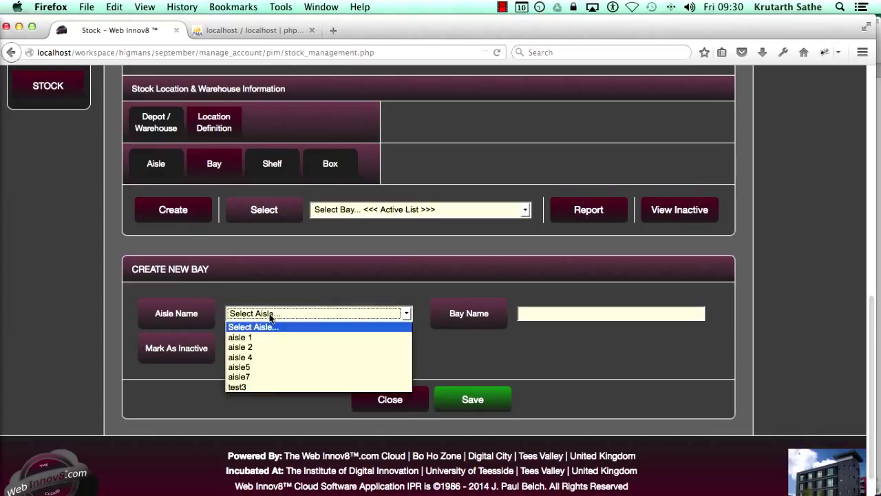
{"action": "left_click", "coordinate": [259, 376]}
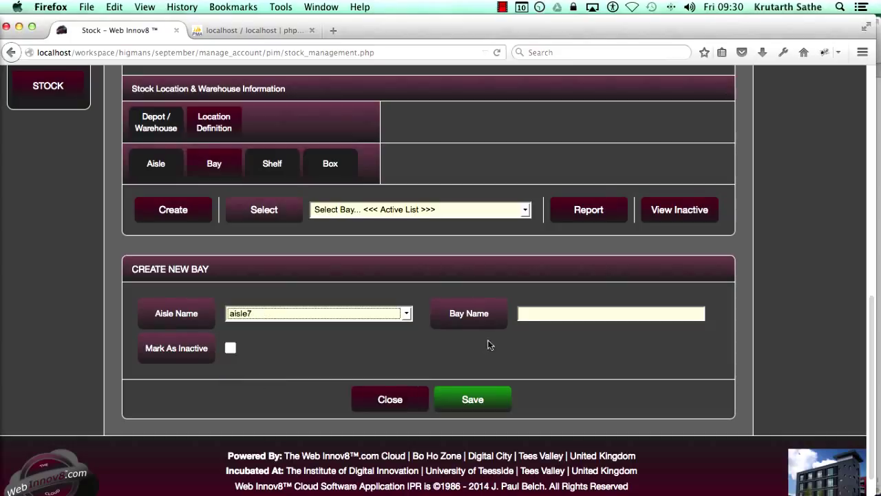
Name the new bay bay7.1 and save it
{"action": "left_click", "coordinate": [529, 315]}
{"action": "type", "text": "bay"}
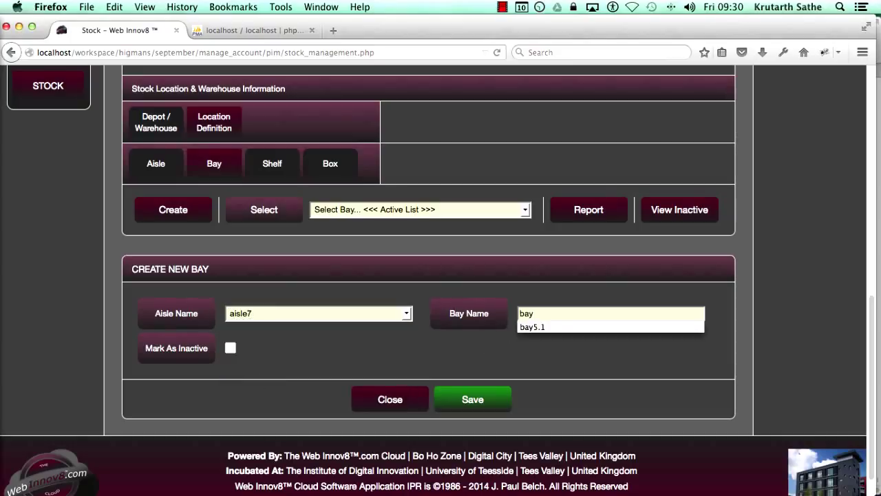
{"action": "type", "text": "7.1"}
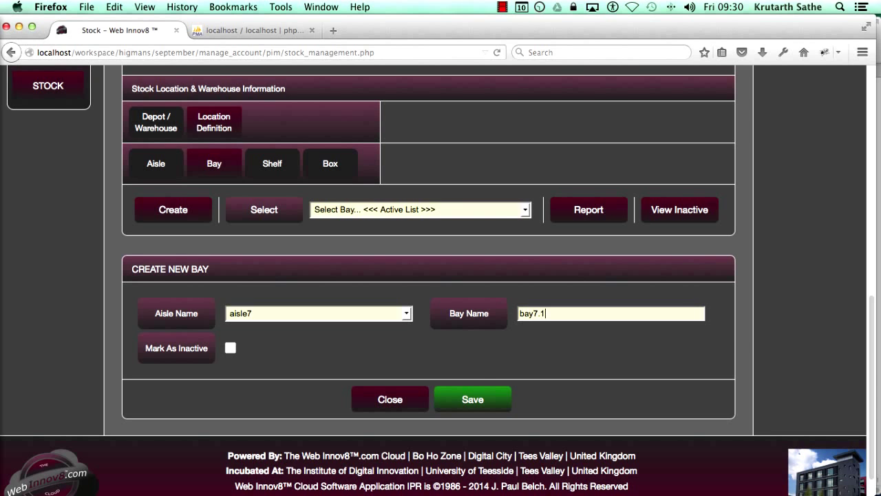
{"action": "key", "text": "super+a"}
{"action": "left_click", "coordinate": [477, 401]}
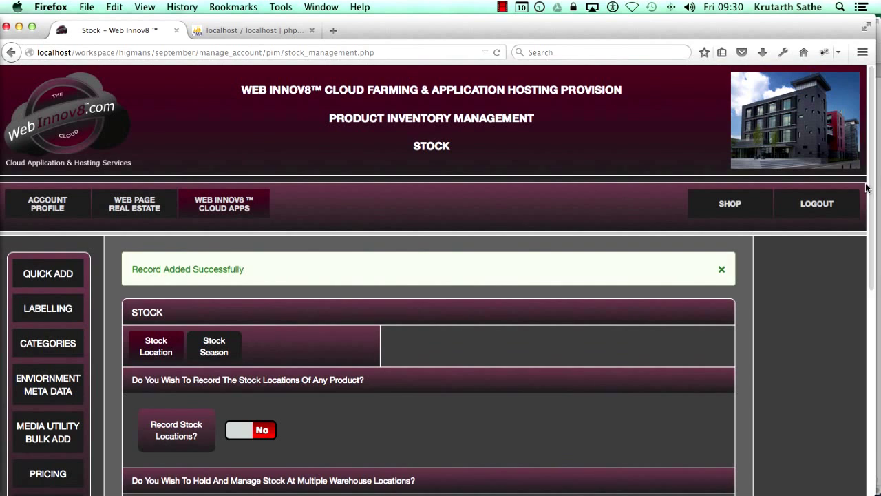
Check the active bay list for the entry under aisle7
{"action": "scroll", "coordinate": [866, 188], "scroll_direction": "down", "scroll_amount": 5}
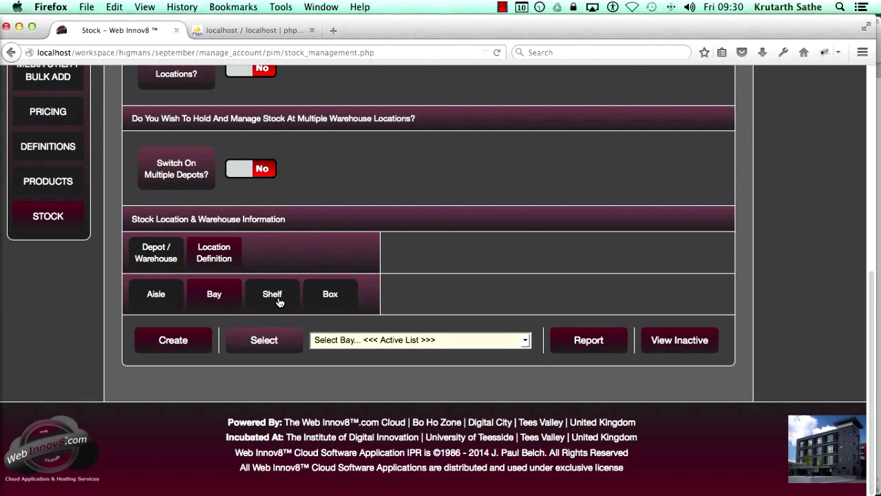
{"action": "left_click", "coordinate": [378, 340]}
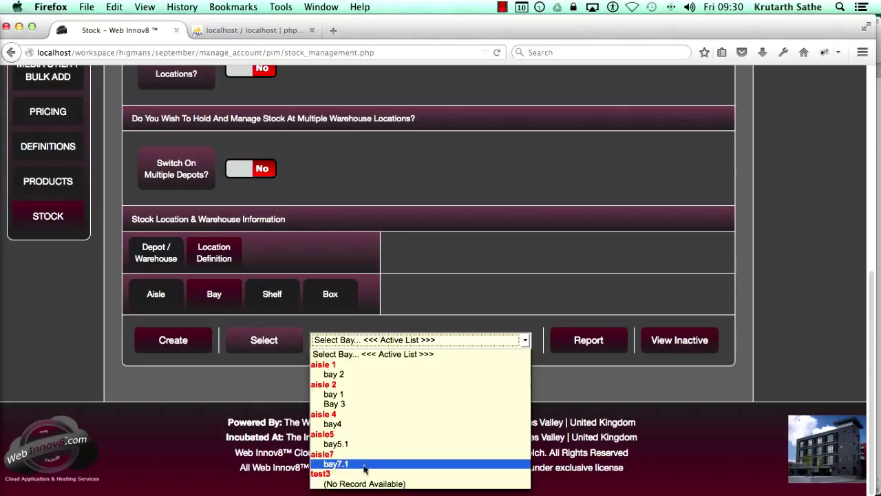
{"action": "left_click", "coordinate": [265, 324]}
In the shelf section, open the form for a new shelf and assign it to bay7.1
{"action": "left_click", "coordinate": [283, 299]}
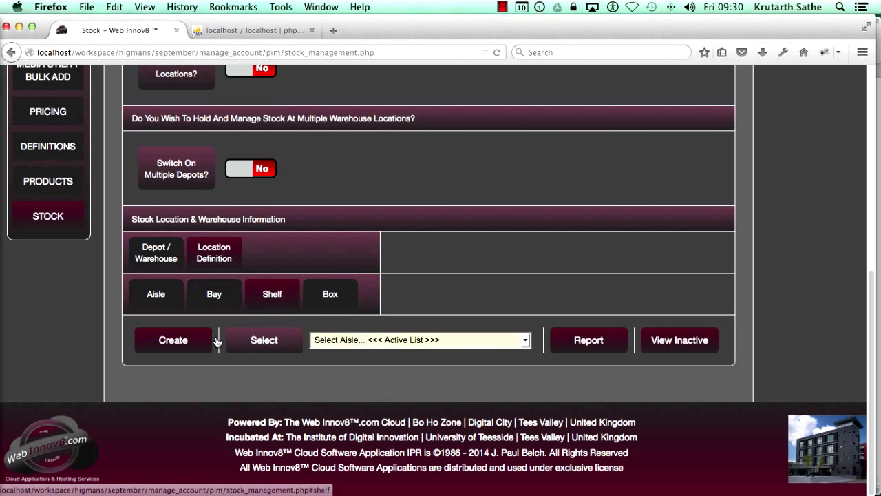
{"action": "left_click", "coordinate": [216, 340]}
{"action": "scroll", "coordinate": [877, 307], "scroll_direction": "down", "scroll_amount": 5}
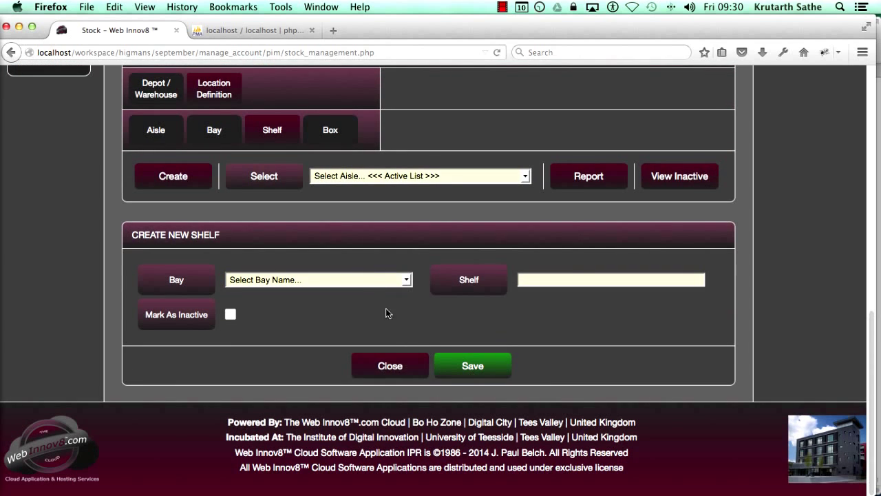
{"action": "left_click", "coordinate": [349, 280]}
{"action": "left_click", "coordinate": [325, 402]}
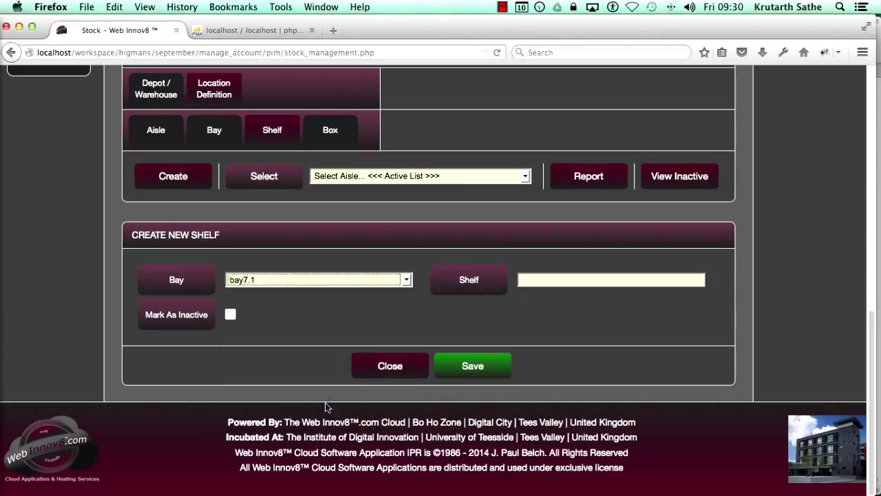
Name the new shelf shelf7.1 and save it
{"action": "left_click", "coordinate": [537, 284]}
{"action": "type", "text": "shelf"}
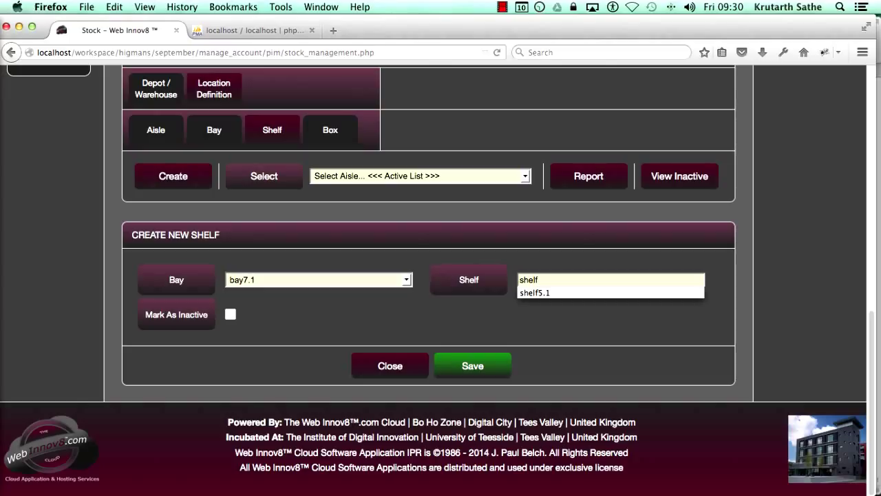
{"action": "type", "text": "7.1"}
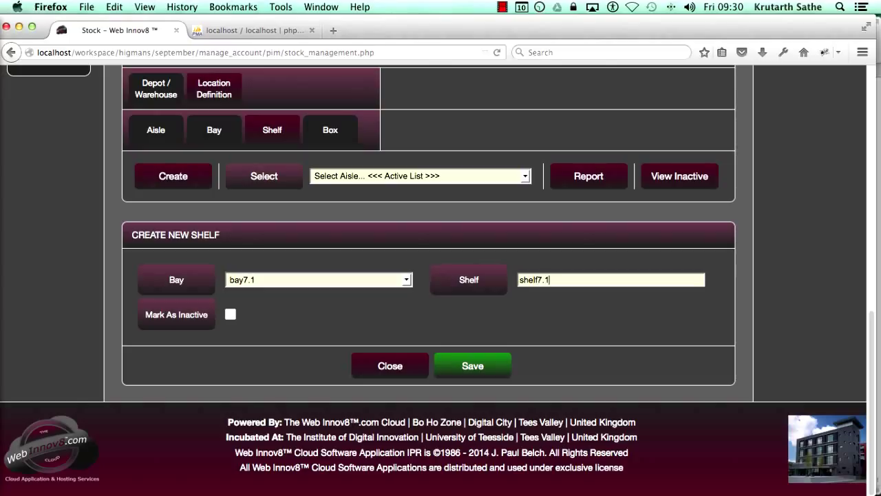
{"action": "key", "text": "super+a"}
{"action": "left_click", "coordinate": [479, 370]}
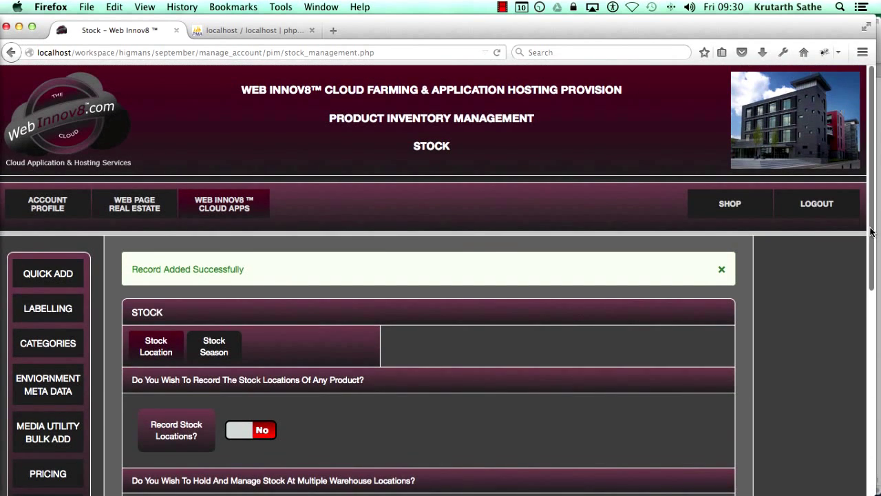
Check the active shelf list for the entry under aisle7 and bay7.1, and close the list without choosing one
{"action": "scroll", "coordinate": [878, 322], "scroll_direction": "down", "scroll_amount": 5}
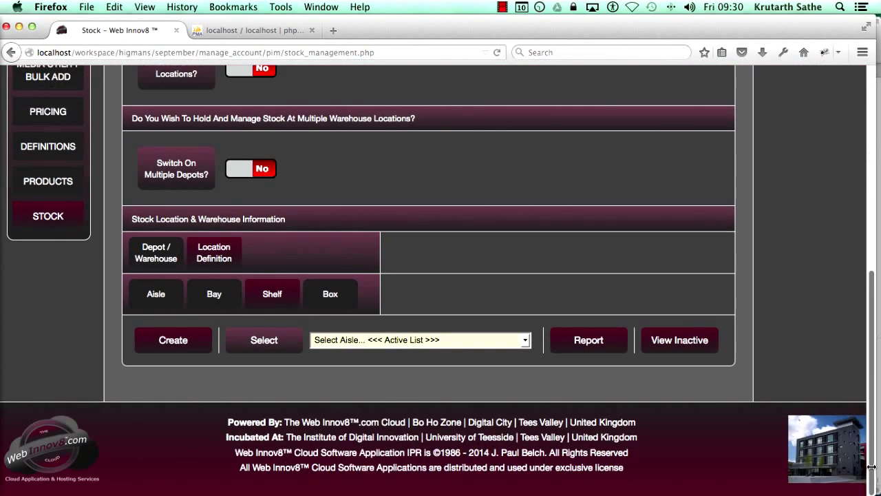
{"action": "left_click", "coordinate": [505, 343]}
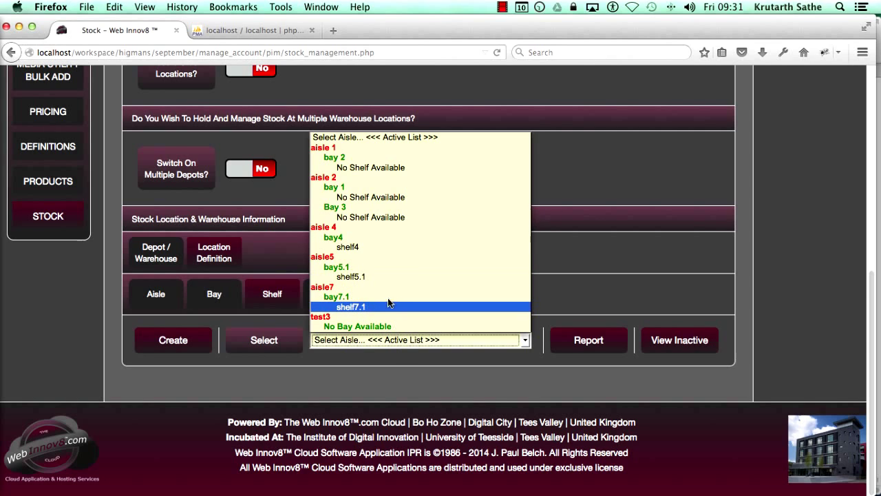
{"action": "left_click", "coordinate": [551, 401]}
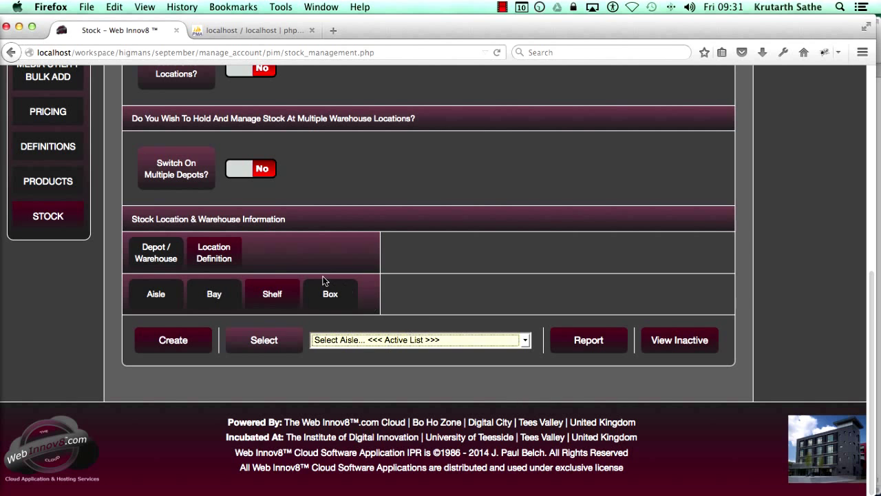
{"action": "left_click_drag", "start_coordinate": [874, 346], "coordinate": [870, 182]}
{"action": "scroll", "coordinate": [870, 182], "scroll_direction": "down", "scroll_amount": 7}
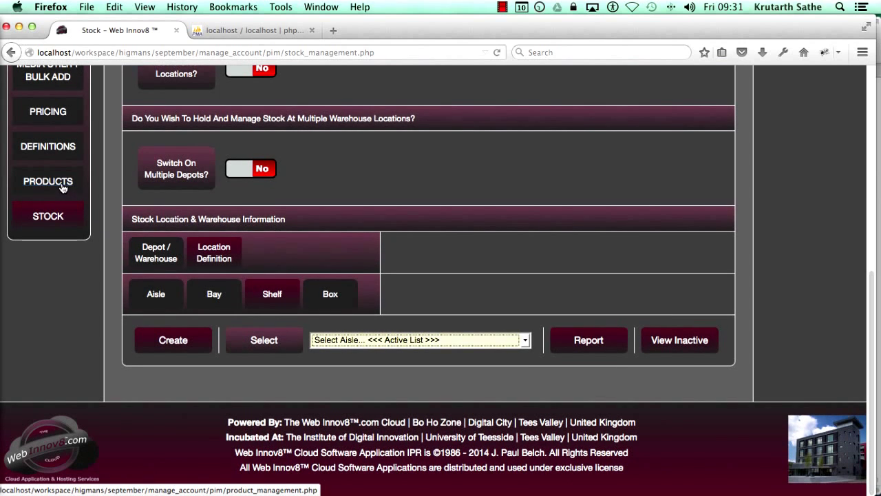
Switch to the Products section and open the form for a new product
{"action": "left_click", "coordinate": [63, 186]}
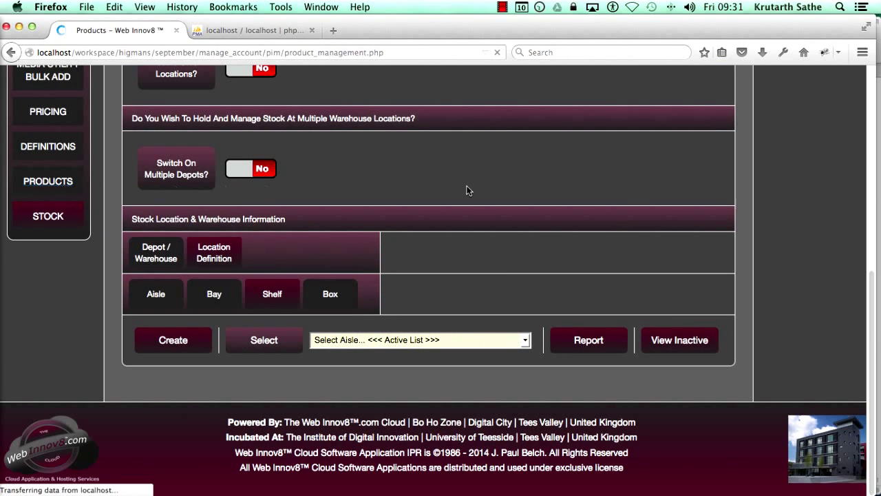
{"action": "scroll", "coordinate": [879, 183], "scroll_direction": "down", "scroll_amount": 4}
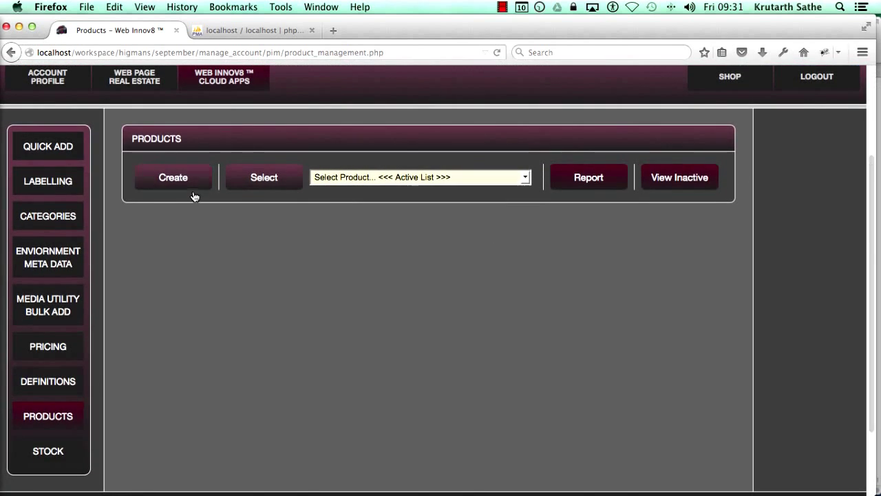
{"action": "left_click", "coordinate": [189, 187]}
{"action": "scroll", "coordinate": [334, 186], "scroll_direction": "down", "scroll_amount": 5}
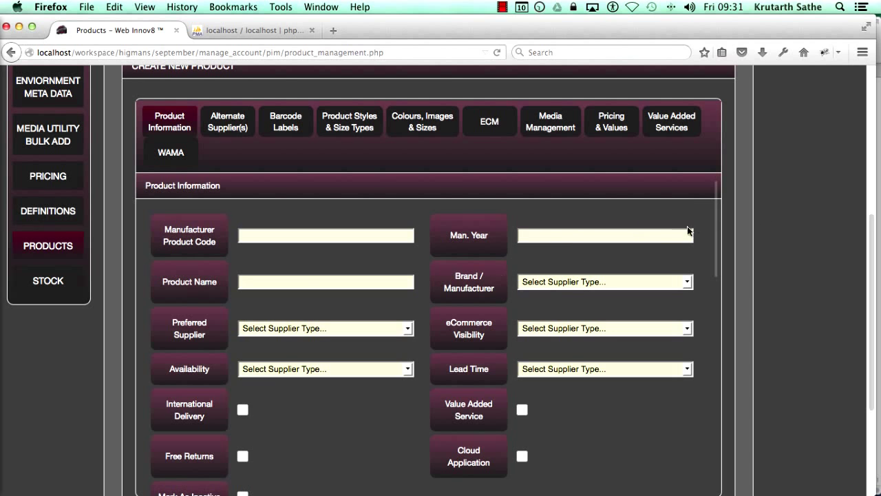
Examine the new product form's Product Information, Definition, Primary & Sub Categories and Suitability fields, its other sections and its closing options
{"action": "left_click_drag", "start_coordinate": [713, 199], "coordinate": [725, 338]}
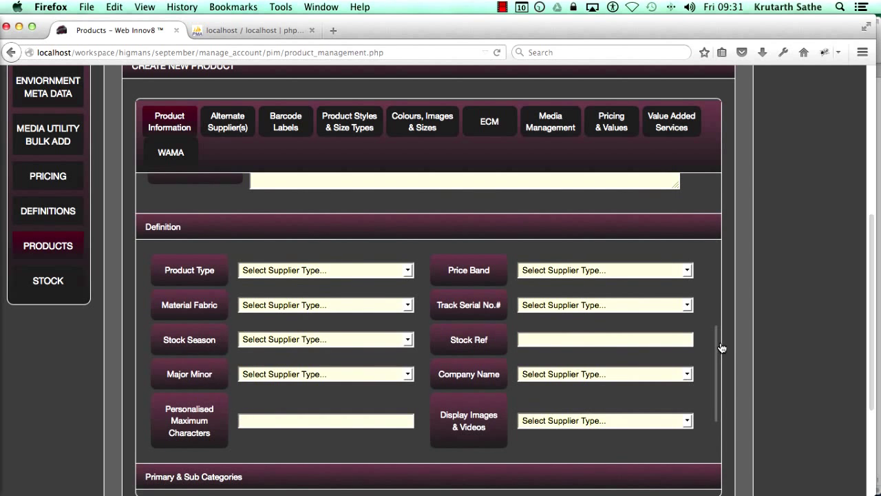
{"action": "left_click_drag", "start_coordinate": [721, 350], "coordinate": [731, 452]}
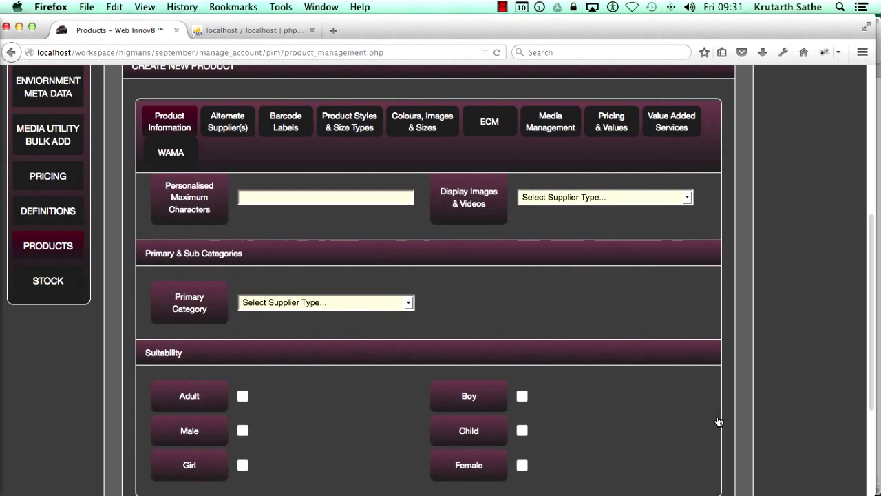
{"action": "left_click_drag", "start_coordinate": [714, 421], "coordinate": [795, 196]}
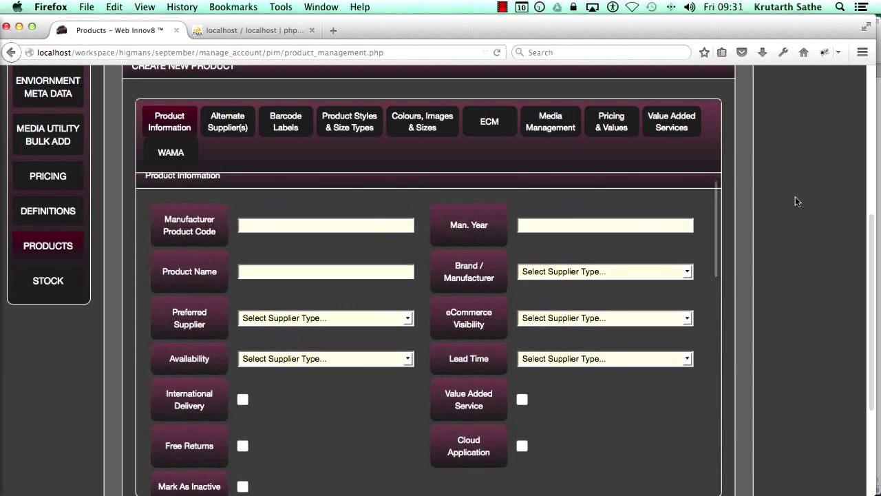
{"action": "left_click_drag", "start_coordinate": [872, 241], "coordinate": [874, 220]}
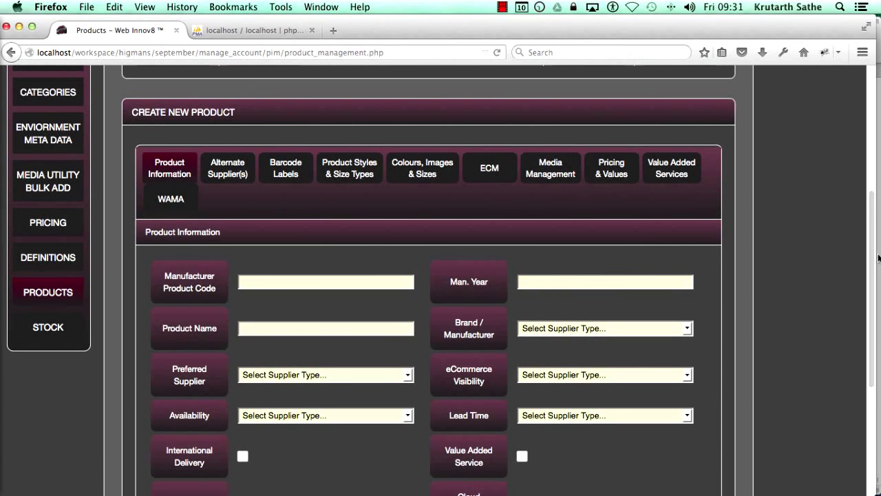
{"action": "scroll", "coordinate": [265, 357], "scroll_direction": "down", "scroll_amount": 5}
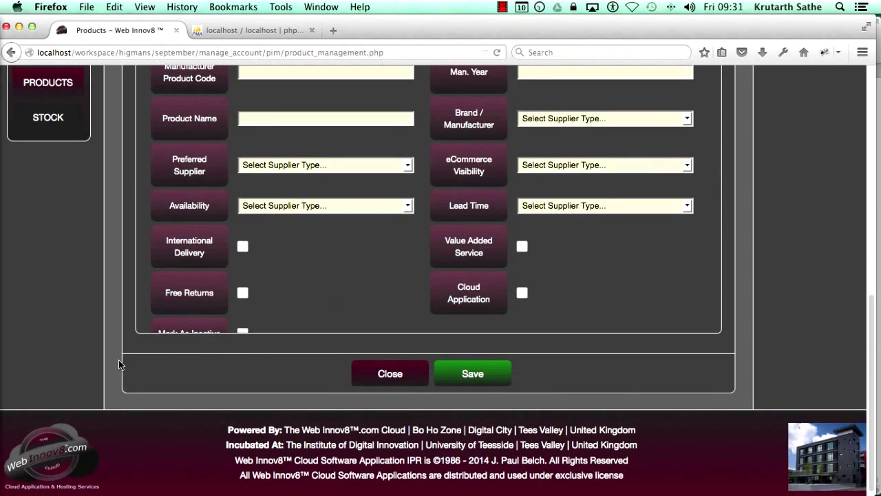
{"action": "left_click_drag", "start_coordinate": [874, 336], "coordinate": [874, 247]}
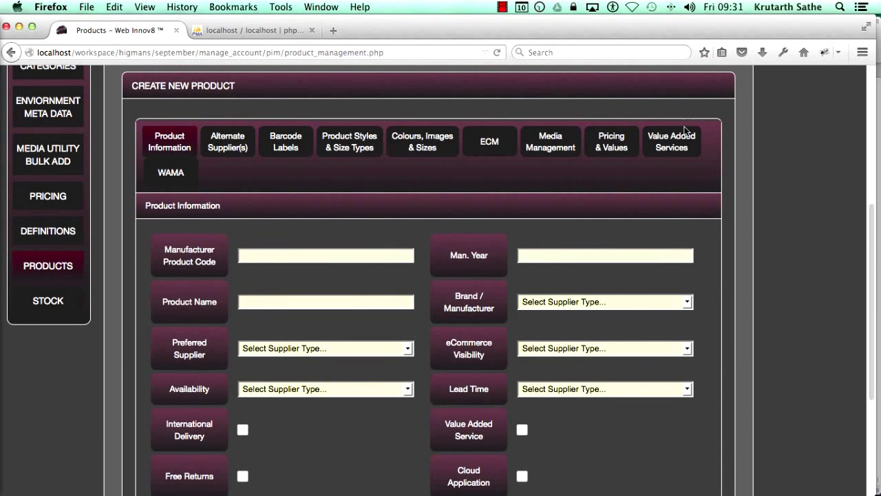
{"action": "left_click_drag", "start_coordinate": [876, 227], "coordinate": [878, 335]}
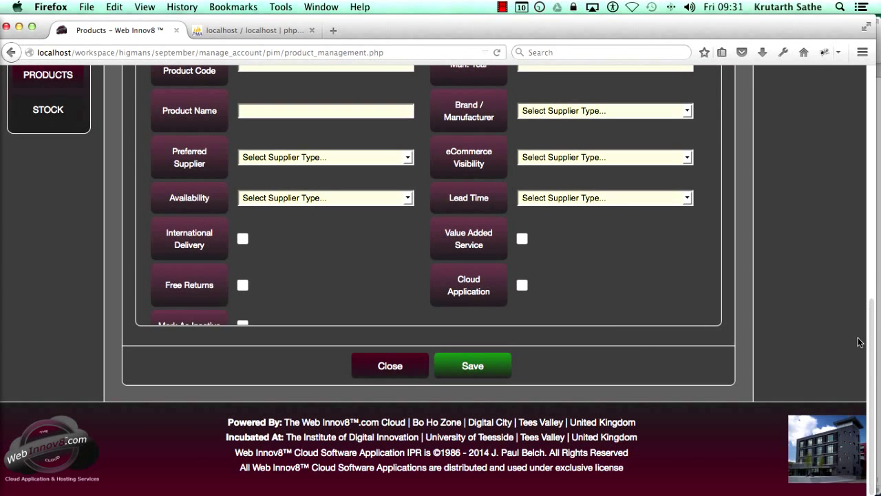
{"action": "left_click_drag", "start_coordinate": [869, 338], "coordinate": [871, 250]}
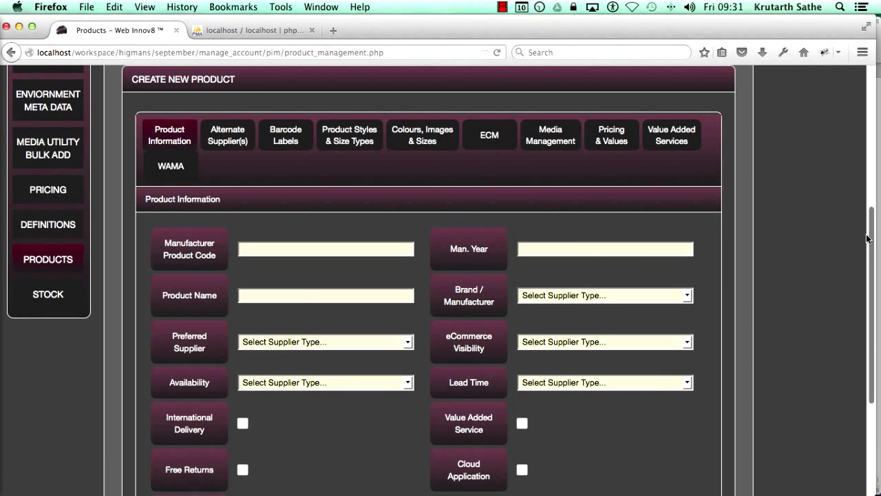
Examine the new product form's Product Information fields, from the manufacturer product code to the delivery and returns options
{"action": "scroll", "coordinate": [551, 316], "scroll_direction": "down", "scroll_amount": 5}
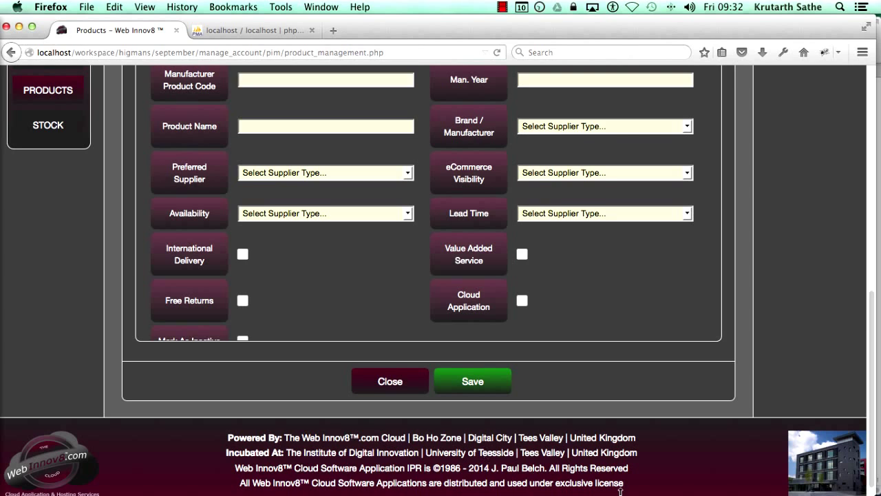
{"action": "scroll", "coordinate": [874, 327], "scroll_direction": "up", "scroll_amount": 5}
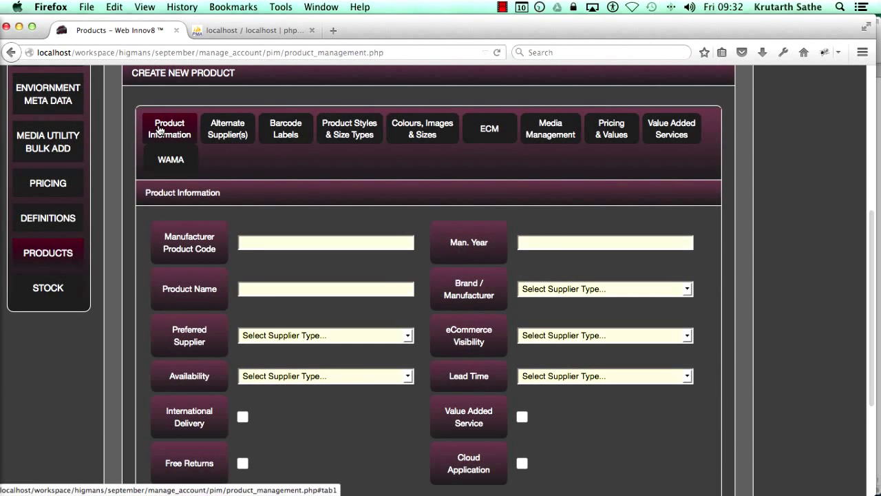
{"action": "scroll", "coordinate": [852, 290], "scroll_direction": "down", "scroll_amount": 5}
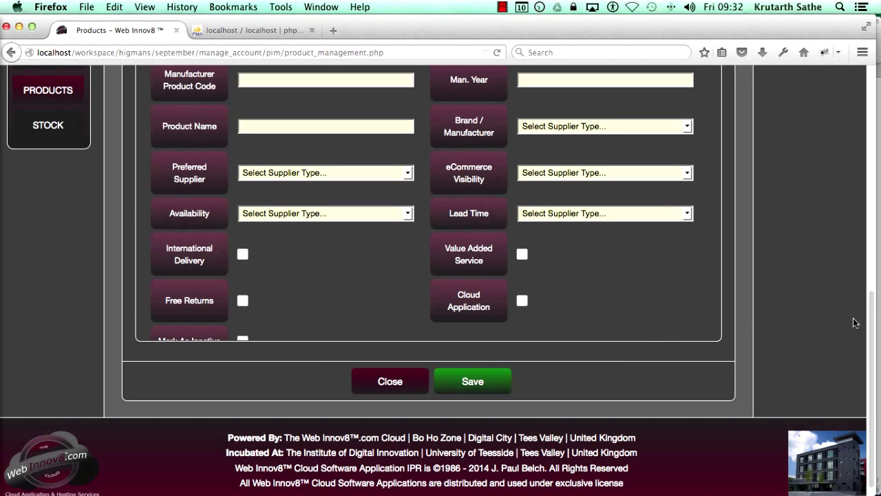
{"action": "left_click_drag", "start_coordinate": [871, 316], "coordinate": [877, 197]}
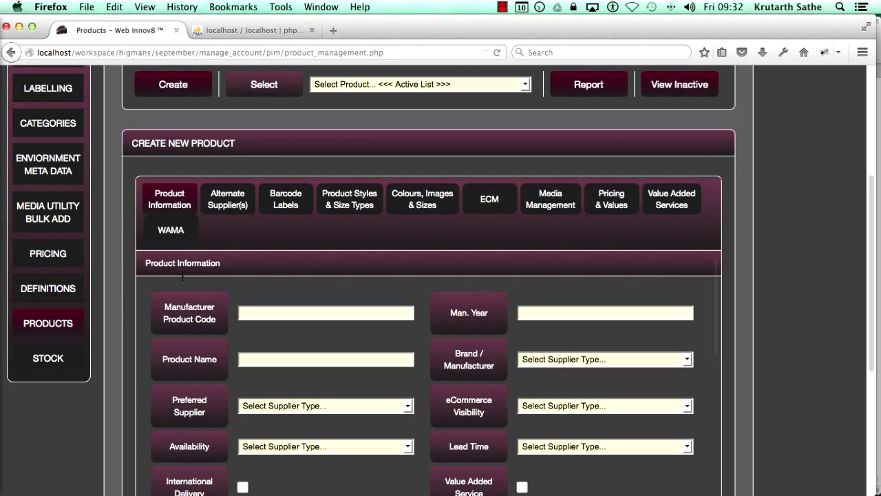
{"action": "left_click", "coordinate": [290, 312]}
{"action": "scroll", "coordinate": [688, 289], "scroll_direction": "down", "scroll_amount": 5}
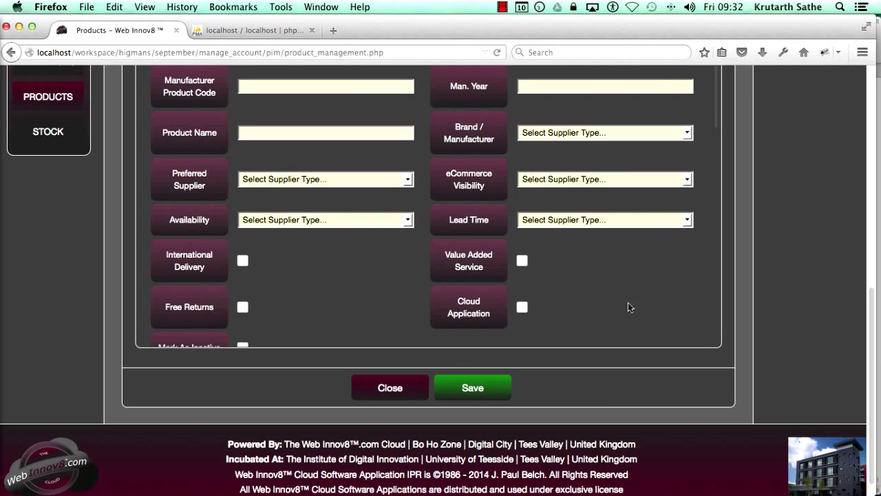
{"action": "scroll", "coordinate": [871, 368], "scroll_direction": "up", "scroll_amount": 4}
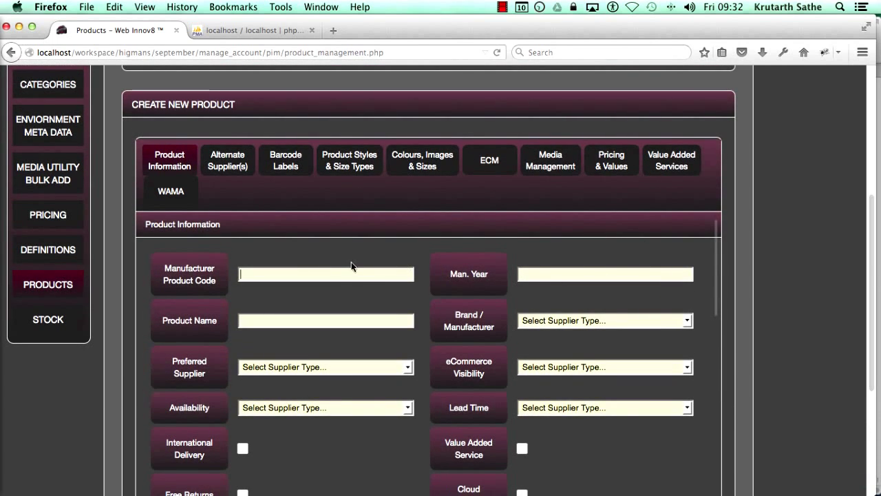
Open the Alternate Supplier(s) section of the new product form and add several more alternate supplier sections
{"action": "left_click", "coordinate": [230, 167]}
{"action": "scroll", "coordinate": [876, 255], "scroll_direction": "down", "scroll_amount": 2}
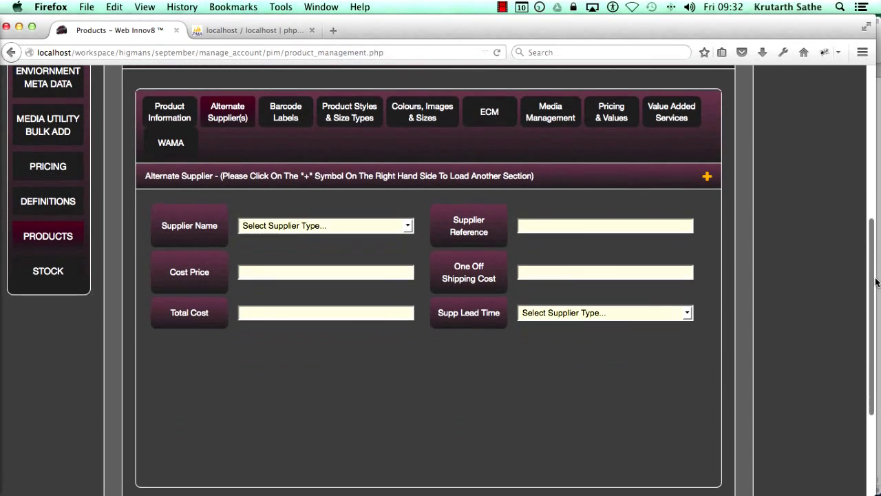
{"action": "left_click", "coordinate": [707, 179]}
{"action": "scroll", "coordinate": [773, 204], "scroll_direction": "down", "scroll_amount": 1}
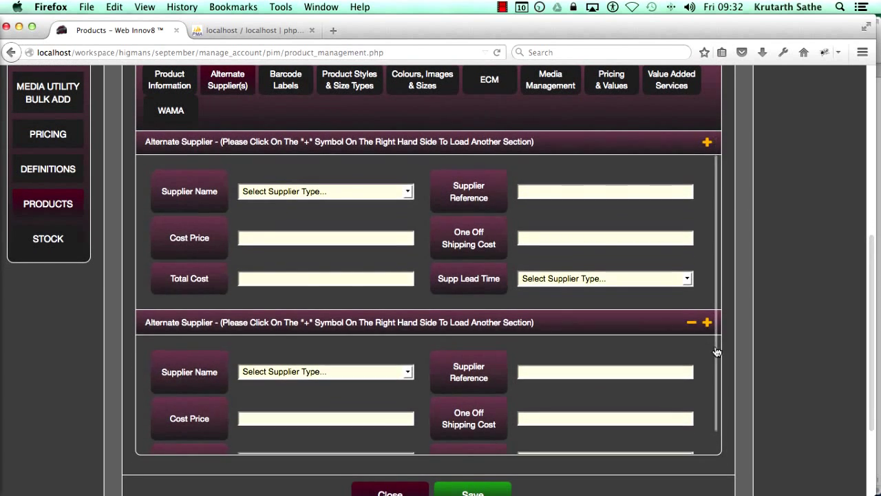
{"action": "scroll", "coordinate": [712, 320], "scroll_direction": "down", "scroll_amount": 1}
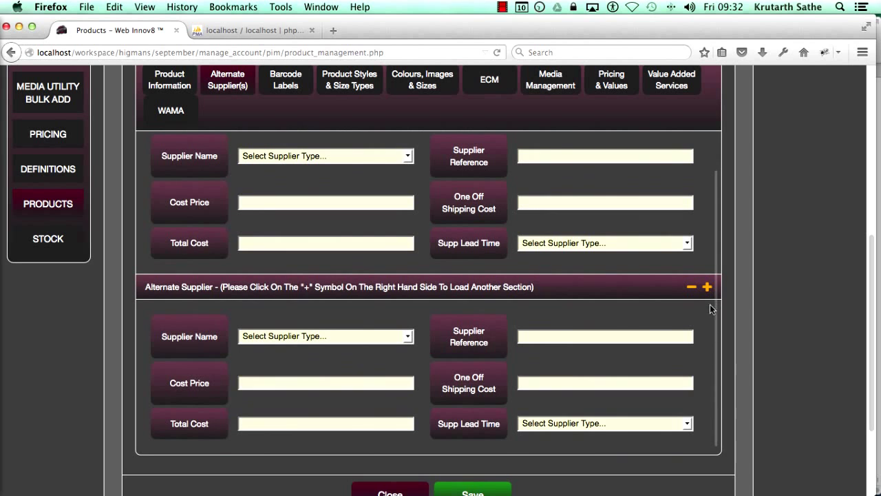
{"action": "left_click", "coordinate": [707, 288]}
{"action": "scroll", "coordinate": [724, 358], "scroll_direction": "down", "scroll_amount": 5}
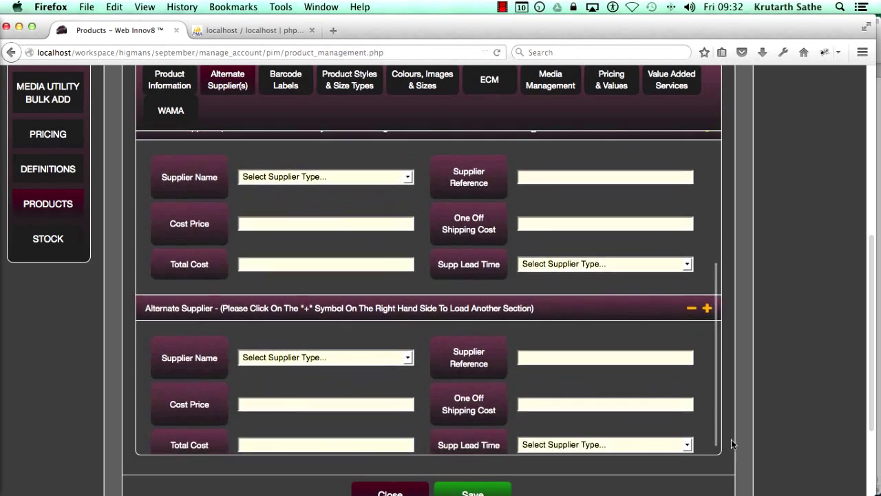
{"action": "left_click", "coordinate": [707, 287]}
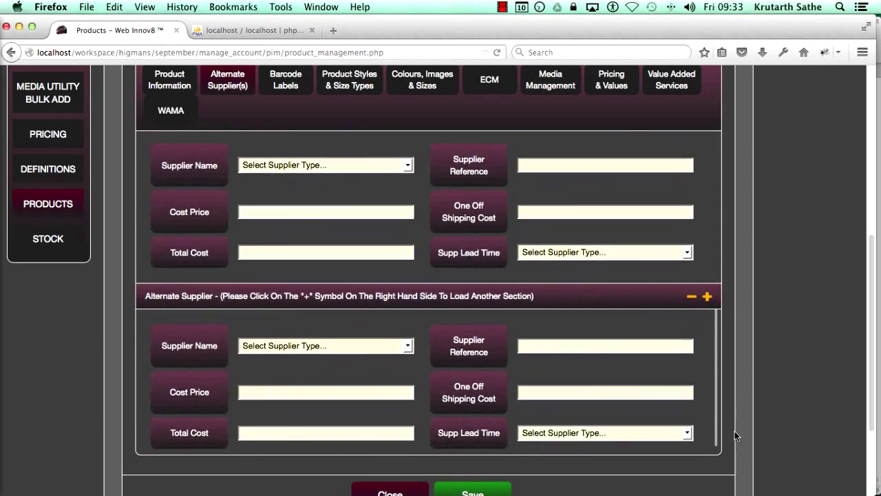
Review the added alternate supplier sections and remove them so that only the original one is left
{"action": "scroll", "coordinate": [732, 321], "scroll_direction": "up", "scroll_amount": 4}
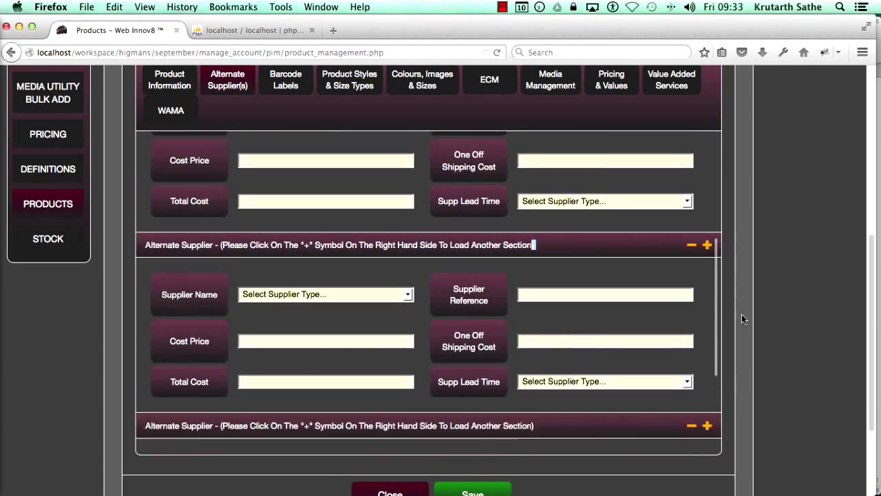
{"action": "scroll", "coordinate": [741, 314], "scroll_direction": "down", "scroll_amount": 3}
{"action": "scroll", "coordinate": [714, 326], "scroll_direction": "down", "scroll_amount": 1}
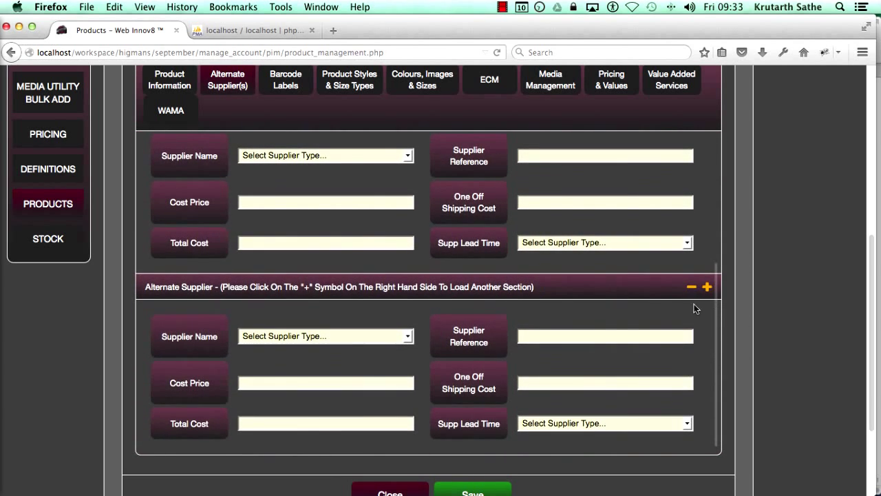
{"action": "left_click", "coordinate": [692, 289]}
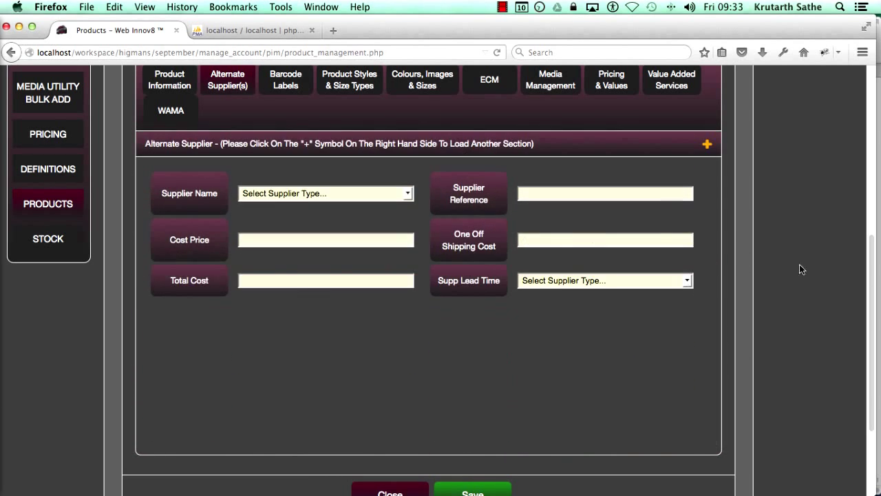
Look through the WAMA section's SEO, FPA, FPM, SCM and SAP settings, and return to the Product Information section
{"action": "scroll", "coordinate": [870, 298], "scroll_direction": "up", "scroll_amount": 2}
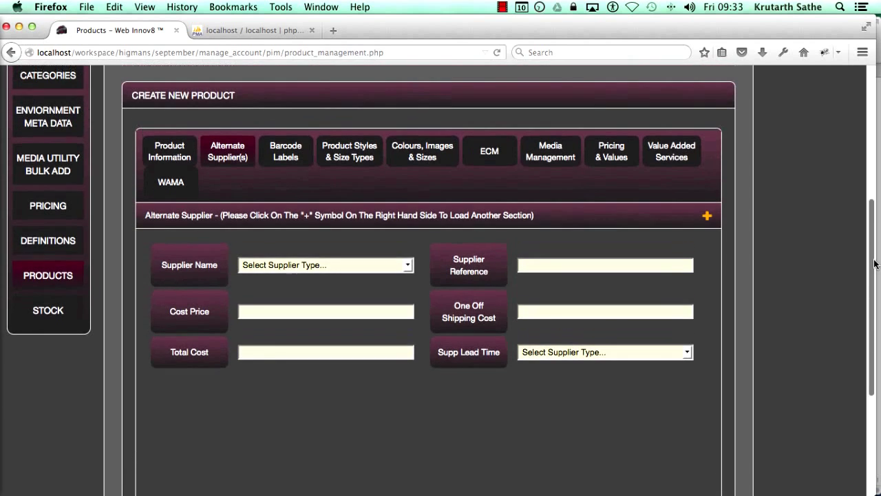
{"action": "left_click", "coordinate": [178, 186]}
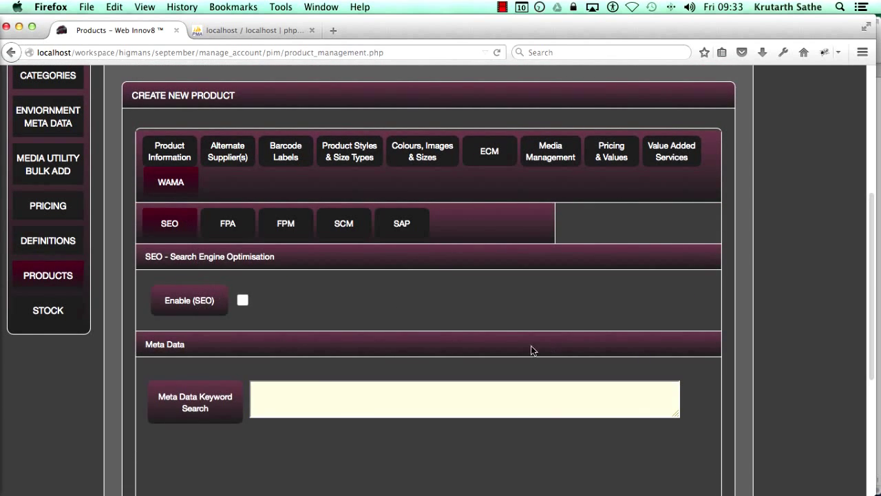
{"action": "left_click", "coordinate": [234, 228]}
{"action": "left_click", "coordinate": [279, 227]}
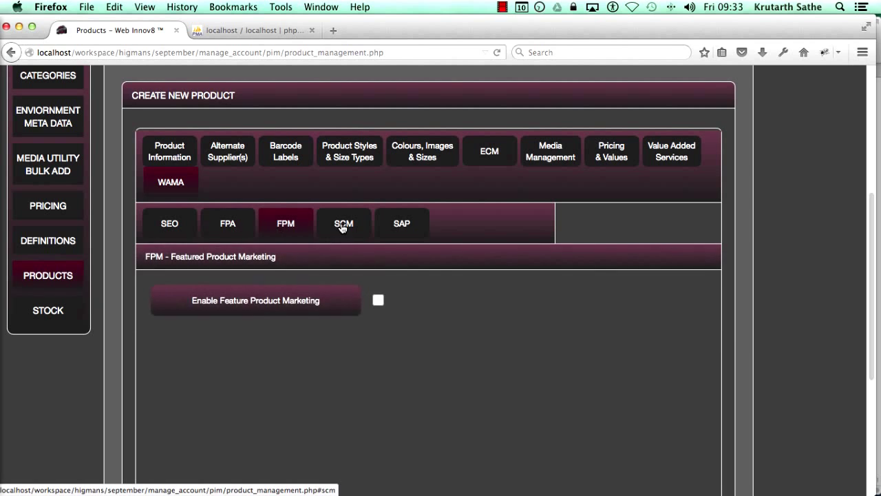
{"action": "left_click", "coordinate": [342, 227]}
{"action": "left_click", "coordinate": [399, 227]}
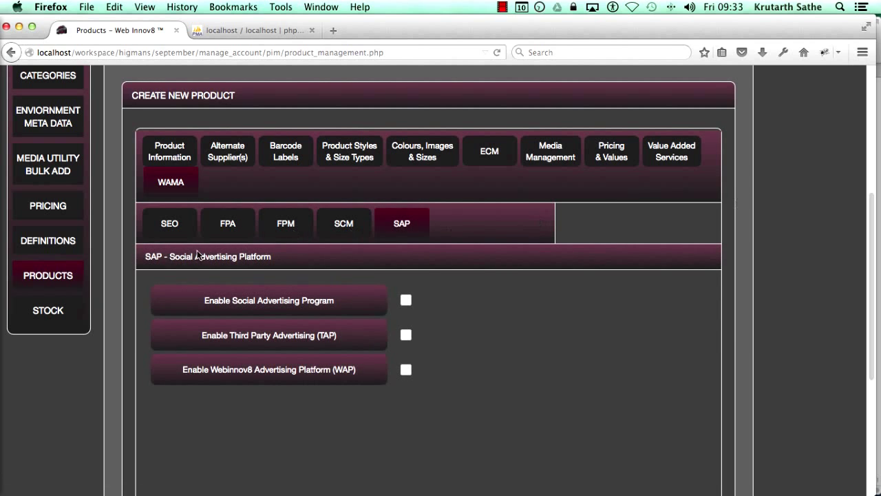
{"action": "left_click", "coordinate": [187, 227]}
{"action": "left_click", "coordinate": [182, 181]}
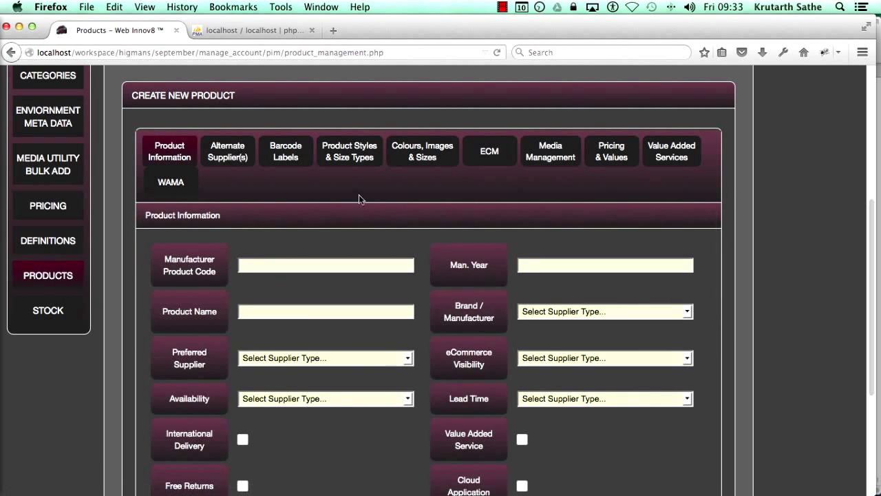
{"action": "left_click_drag", "start_coordinate": [875, 247], "coordinate": [879, 197]}
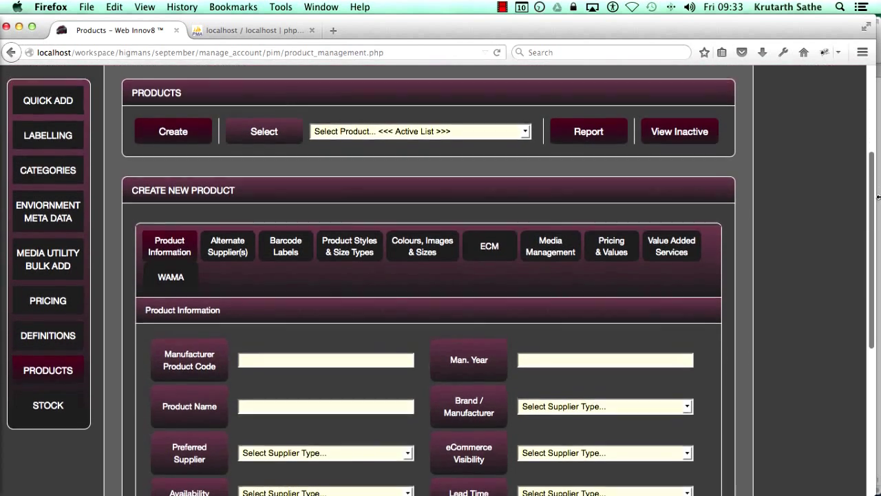
{"action": "scroll", "coordinate": [461, 204], "scroll_direction": "up", "scroll_amount": 2}
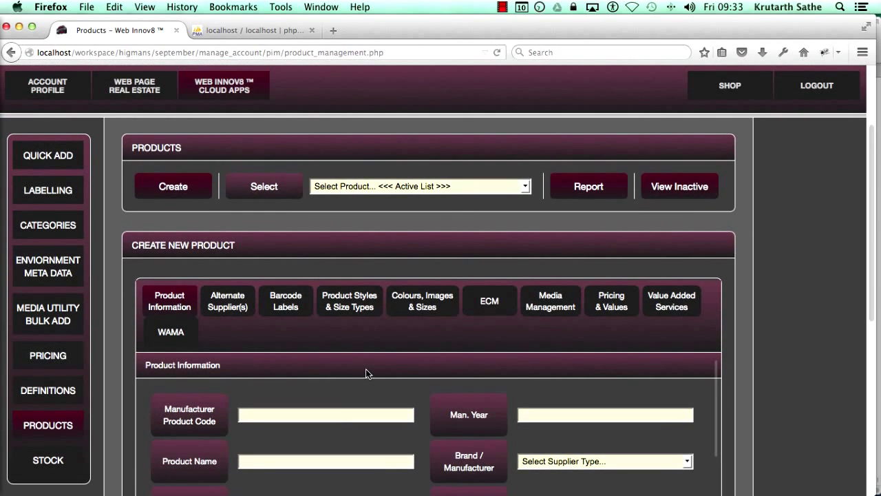